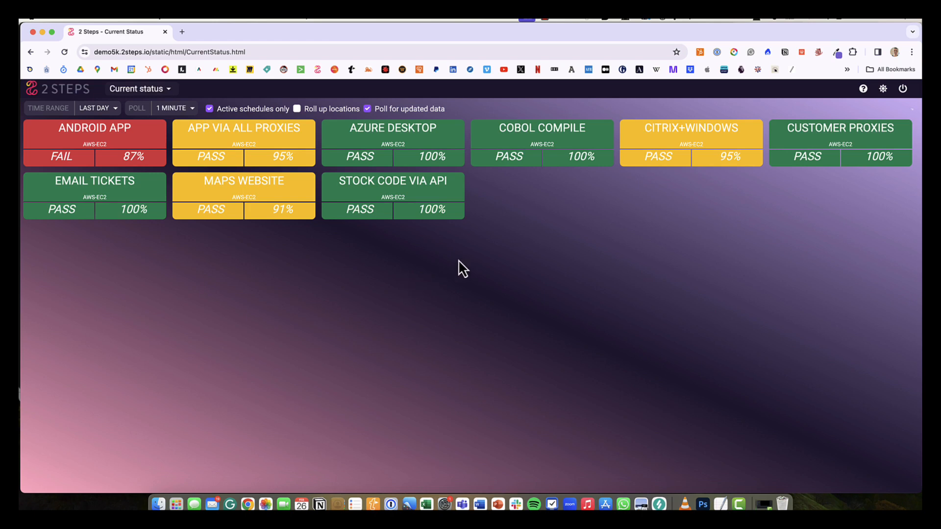
# - Drill down into the Citrix+Windows test and open the details of its peak run at 26/02/2024, 00:09:59
pyautogui.moveTo(664, 143)
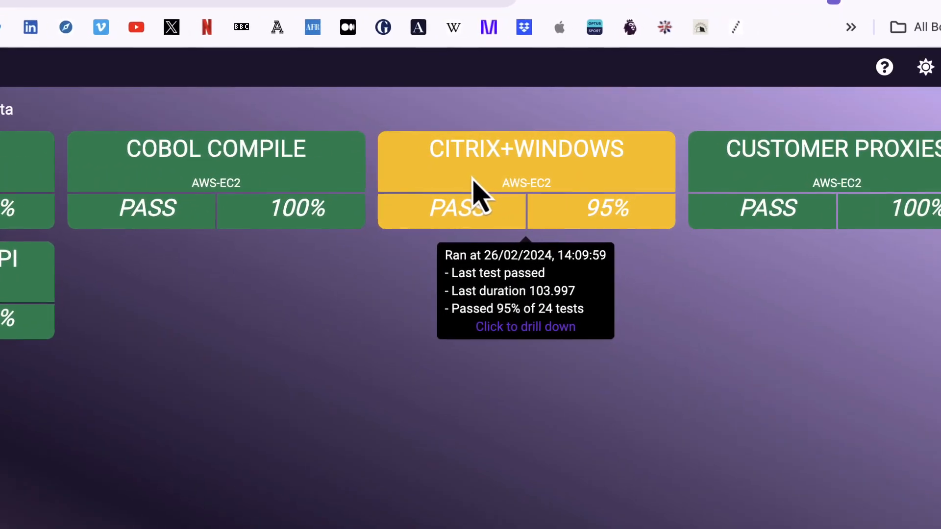
pyautogui.click(497, 177)
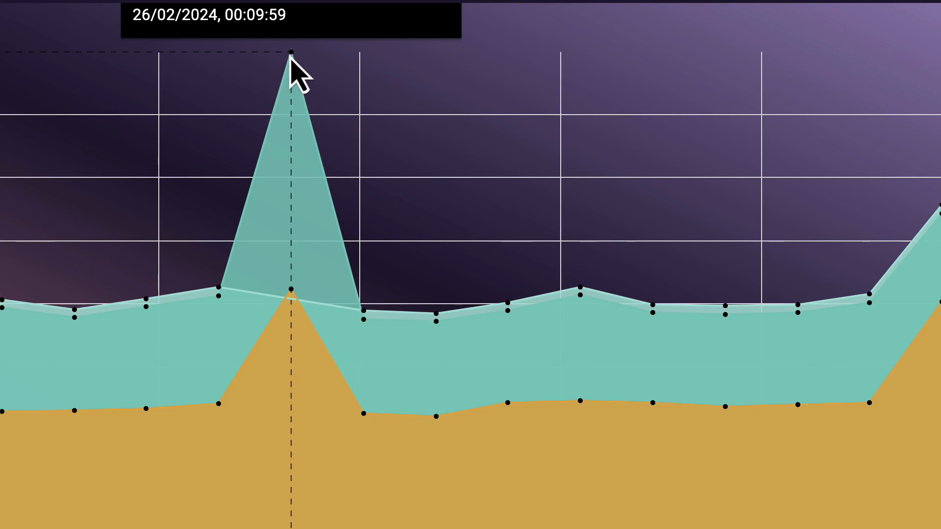
pyautogui.click(291, 54)
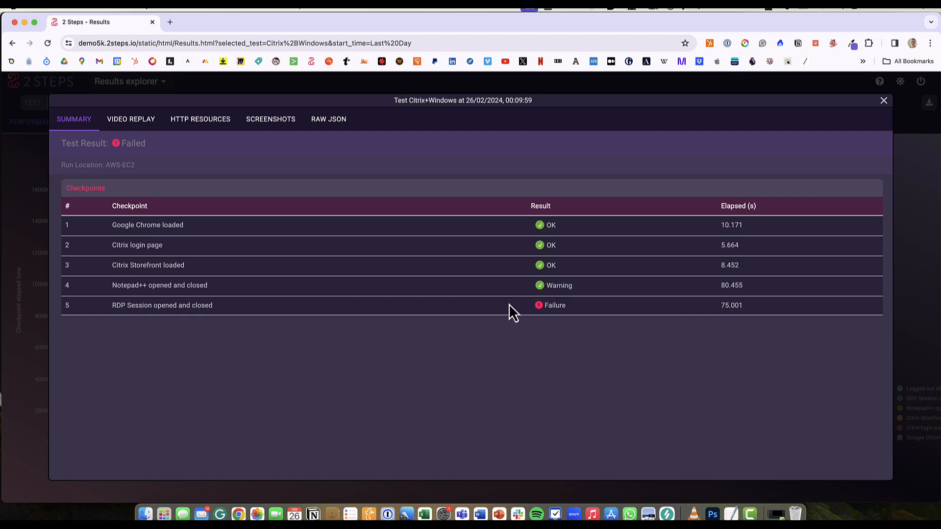
# - Look through the run's raw JSON and screenshots and bring up its video replay
pyautogui.click(339, 124)
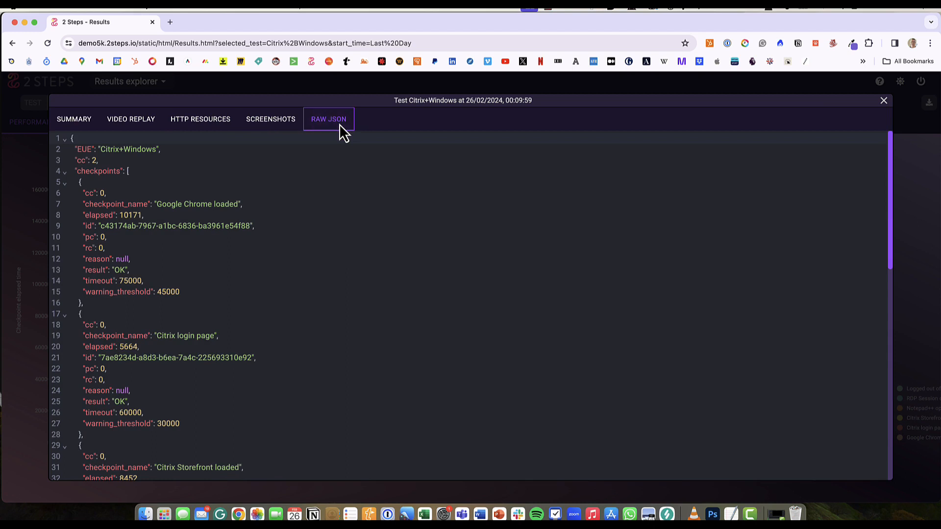
pyautogui.click(279, 125)
pyautogui.click(130, 120)
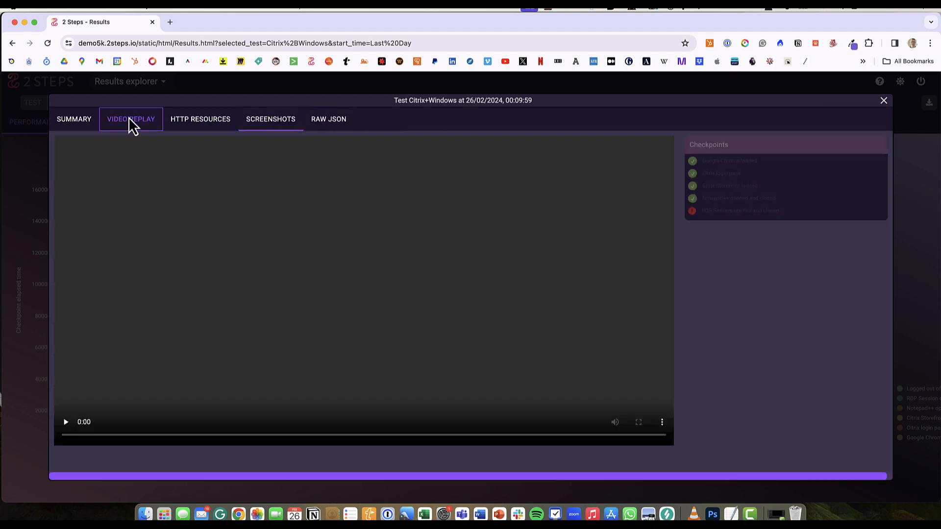
# - Play the run's video replay in full screen, exit full screen and close the run details
pyautogui.scroll(-2, 556, 243)
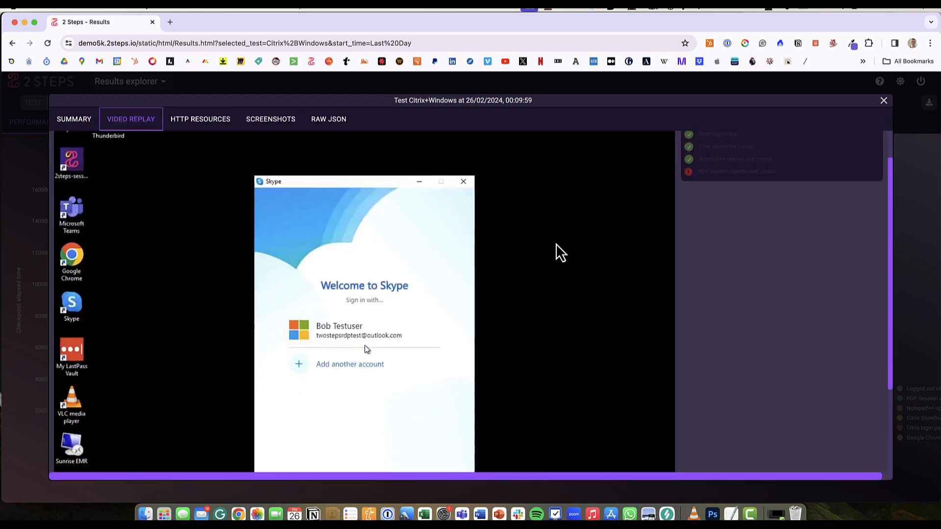
pyautogui.scroll(-6, 556, 243)
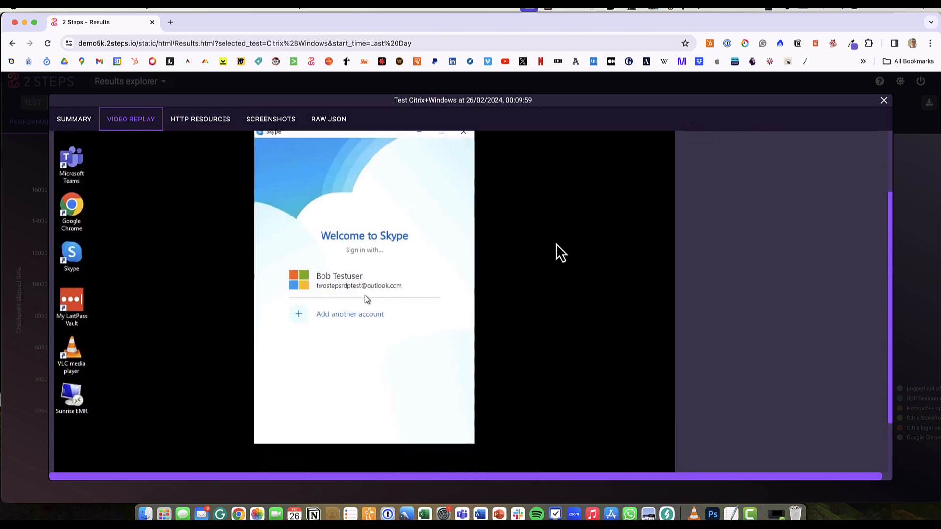
pyautogui.click(639, 449)
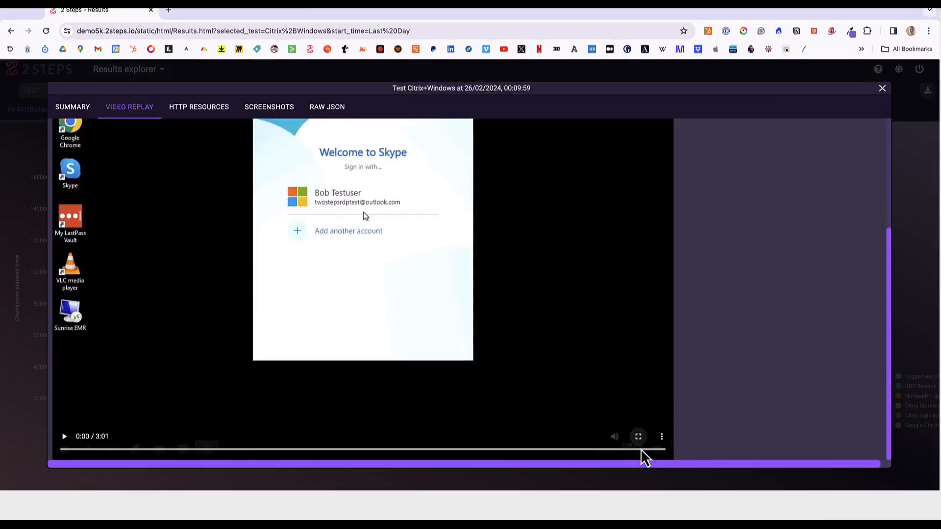
pyautogui.click(23, 500)
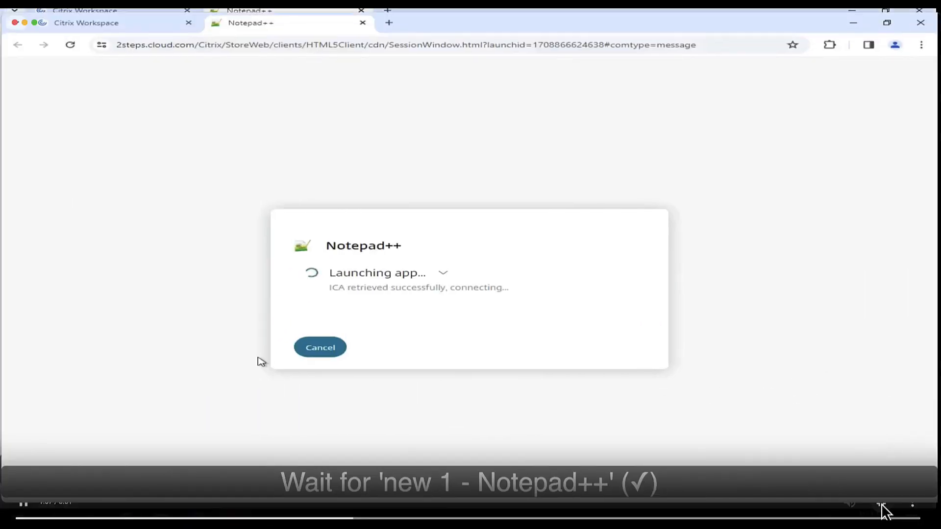
pyautogui.click(882, 505)
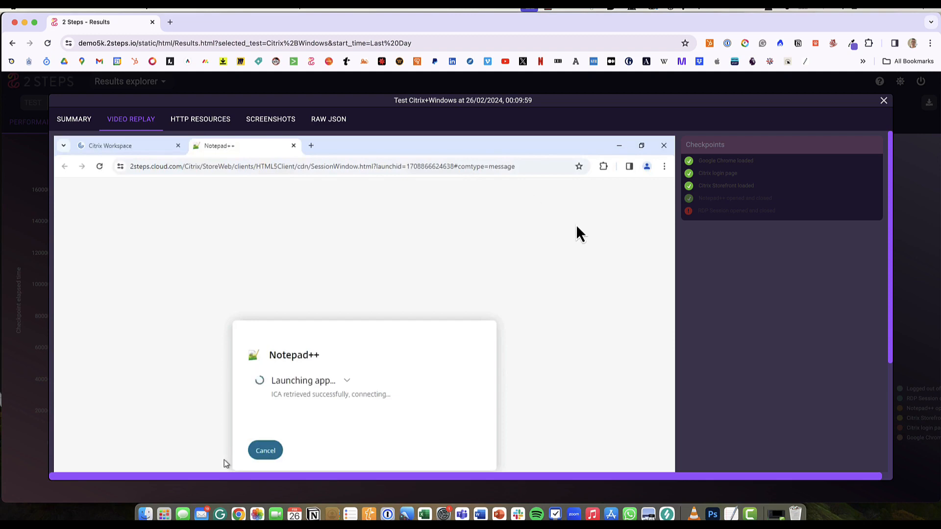
pyautogui.scroll(-3, 580, 234)
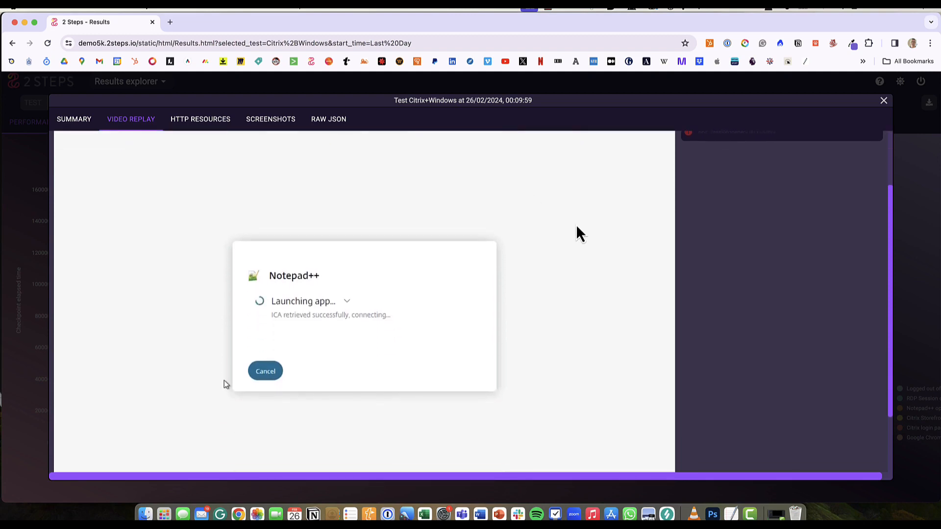
pyautogui.scroll(2, 580, 234)
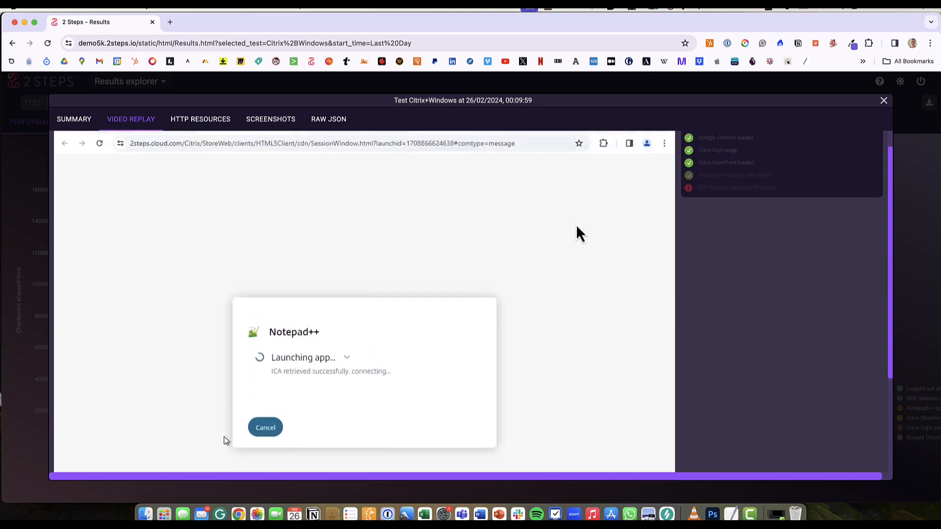
pyautogui.scroll(1, 580, 234)
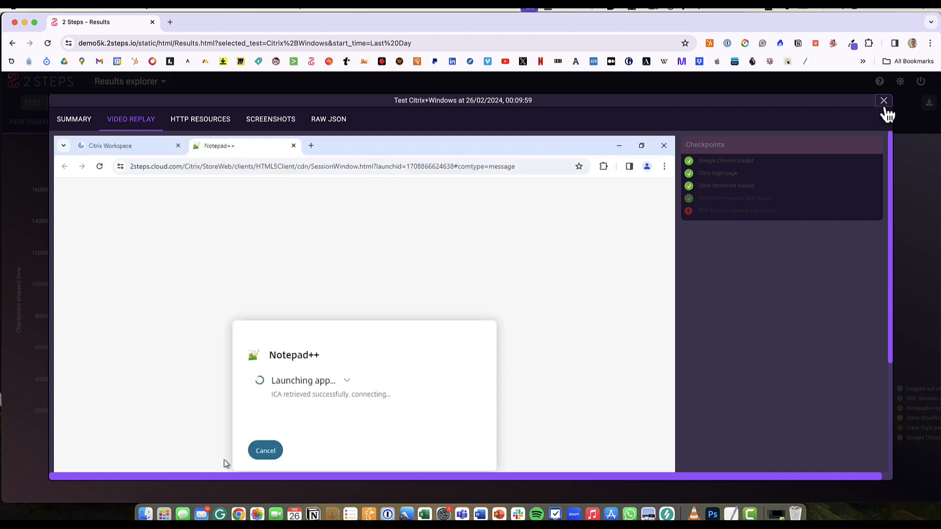
pyautogui.click(885, 108)
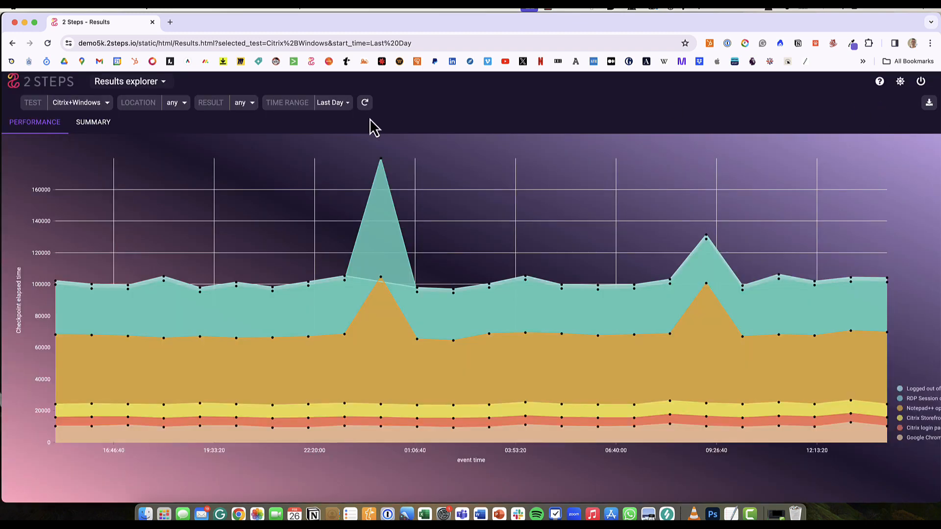
# - Set the time range of the Citrix+Windows performance chart to Last Week
pyautogui.click(346, 104)
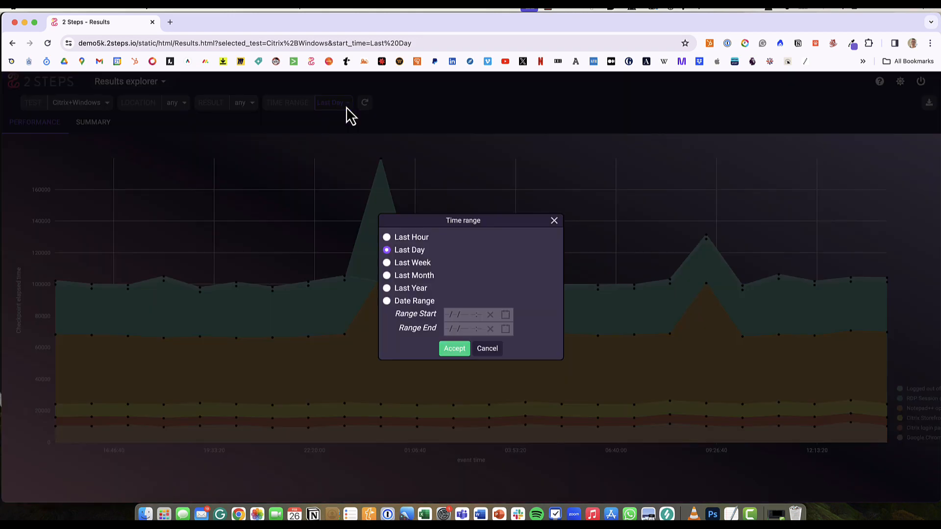
pyautogui.click(398, 267)
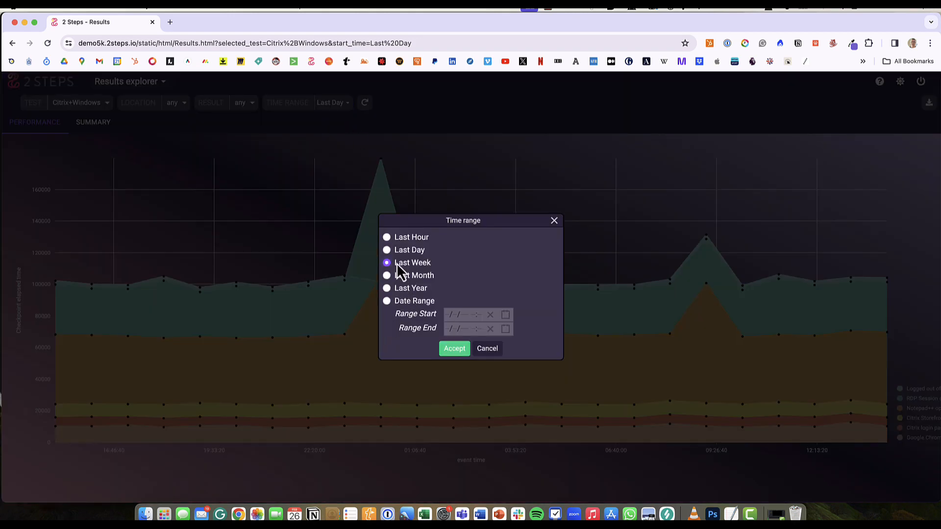
pyautogui.click(451, 350)
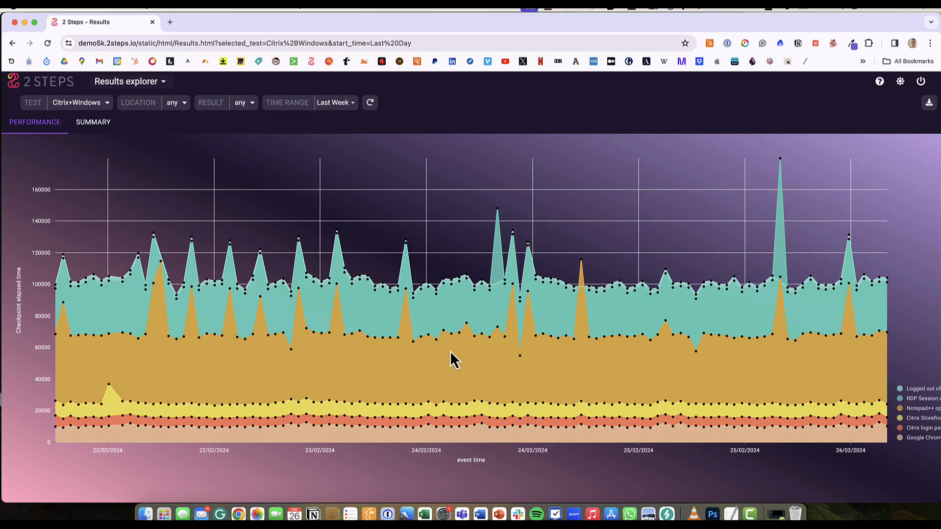
# - Filter the chart by OK results, switch the result filter to Failed, and check the available locations
pyautogui.click(253, 104)
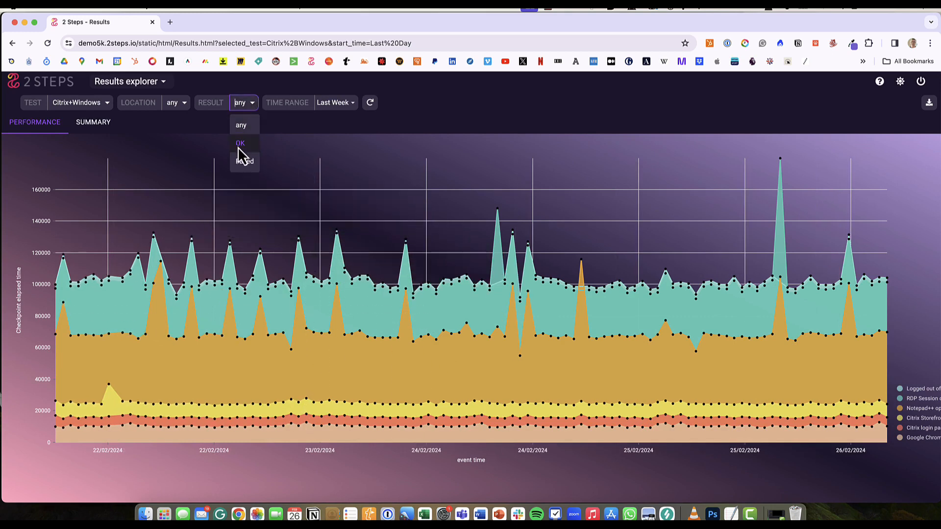
pyautogui.click(240, 144)
pyautogui.click(250, 106)
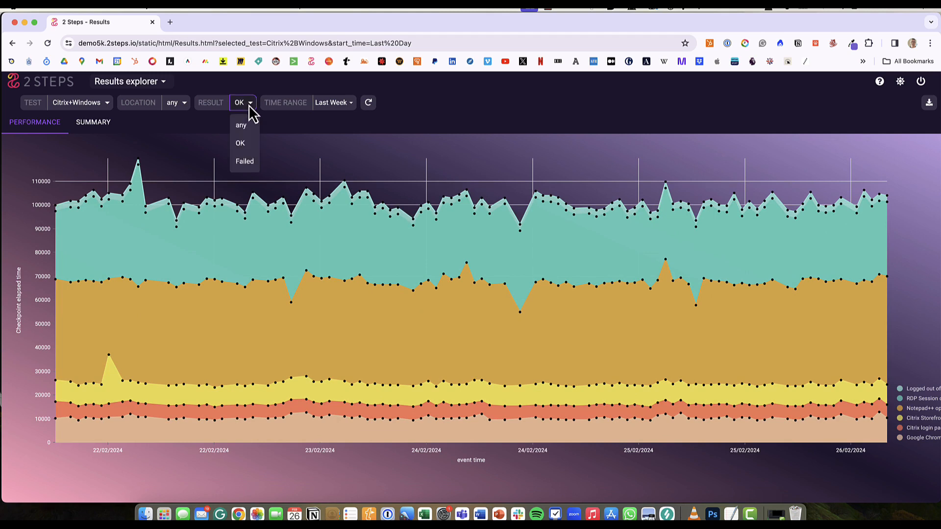
pyautogui.click(249, 160)
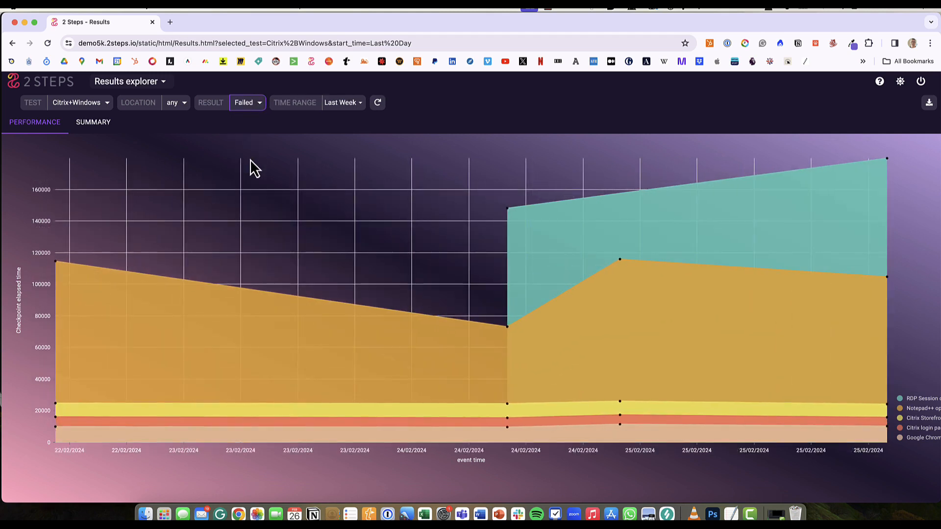
pyautogui.click(185, 107)
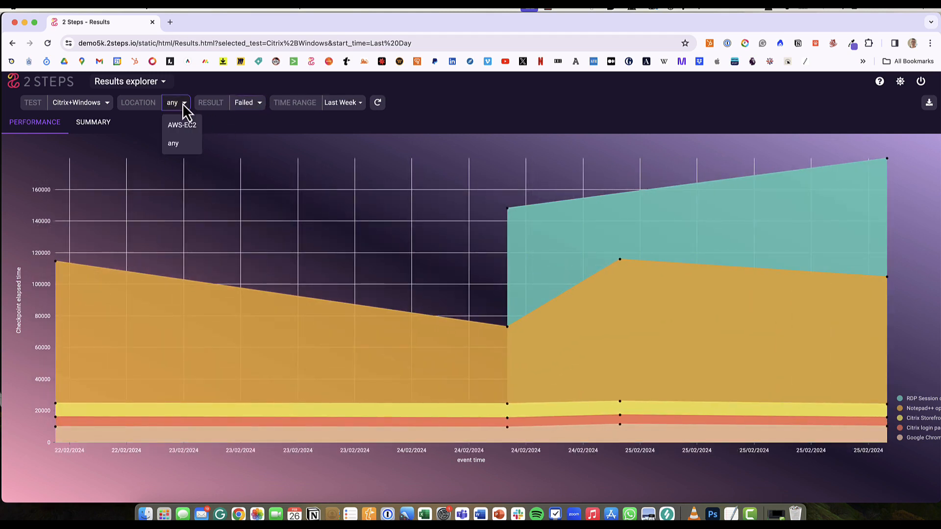
pyautogui.click(277, 152)
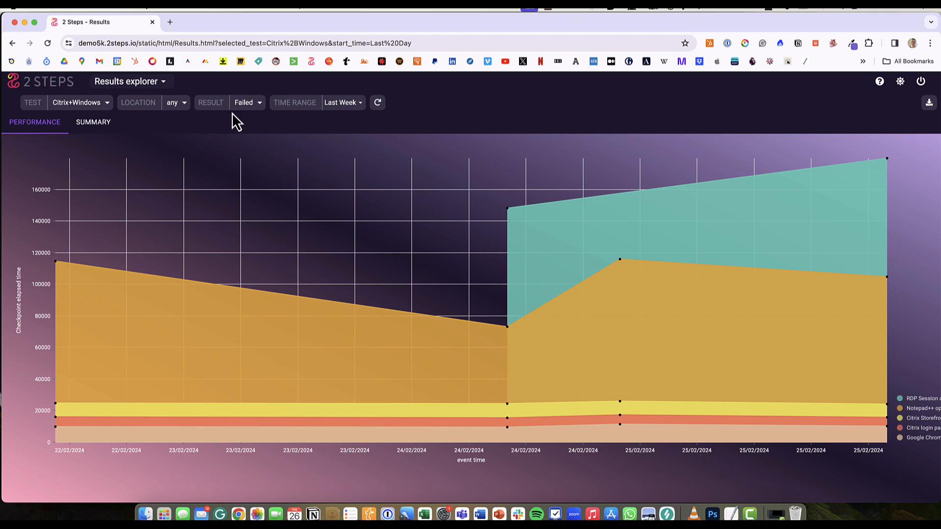
# - Go to the Synthetic test editor and decline restoring the unsaved work on test "26.2.24"
pyautogui.click(164, 82)
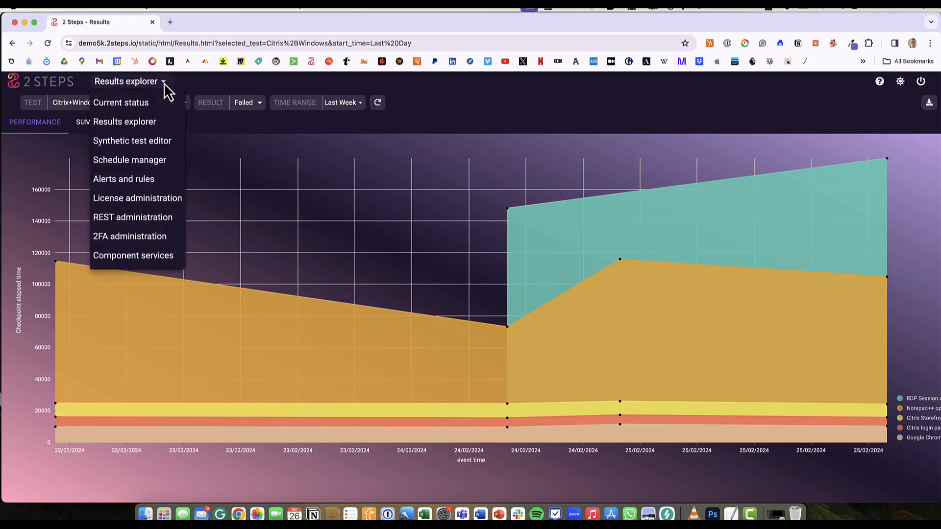
pyautogui.click(147, 146)
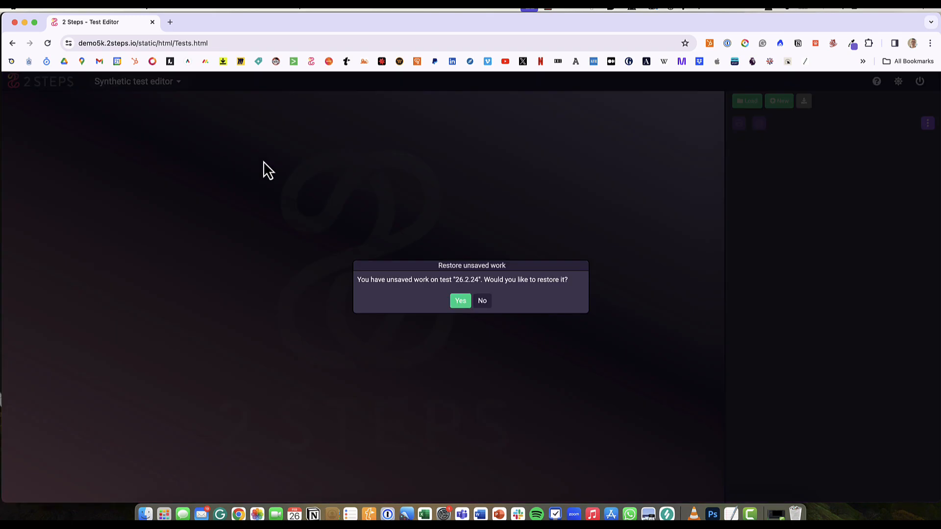
pyautogui.click(482, 301)
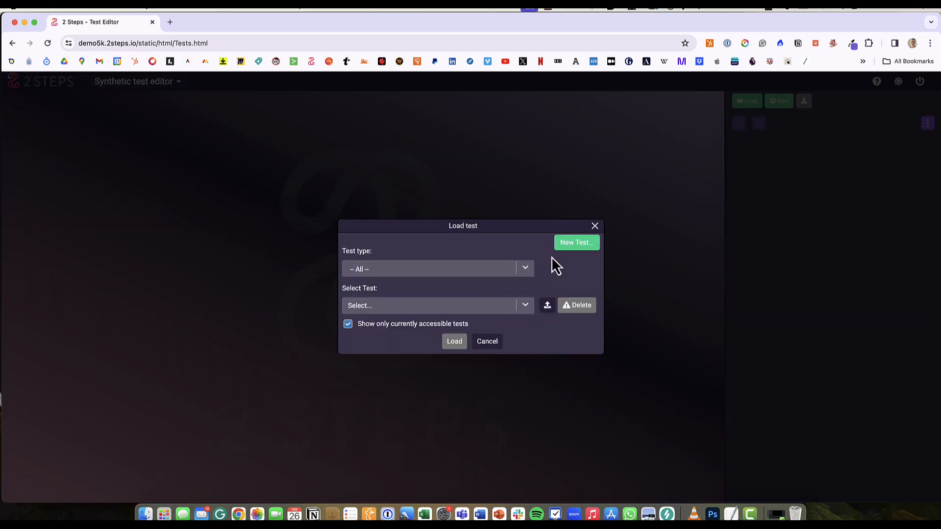
# - Create a new test and name it Coles Supermarket
pyautogui.click(571, 244)
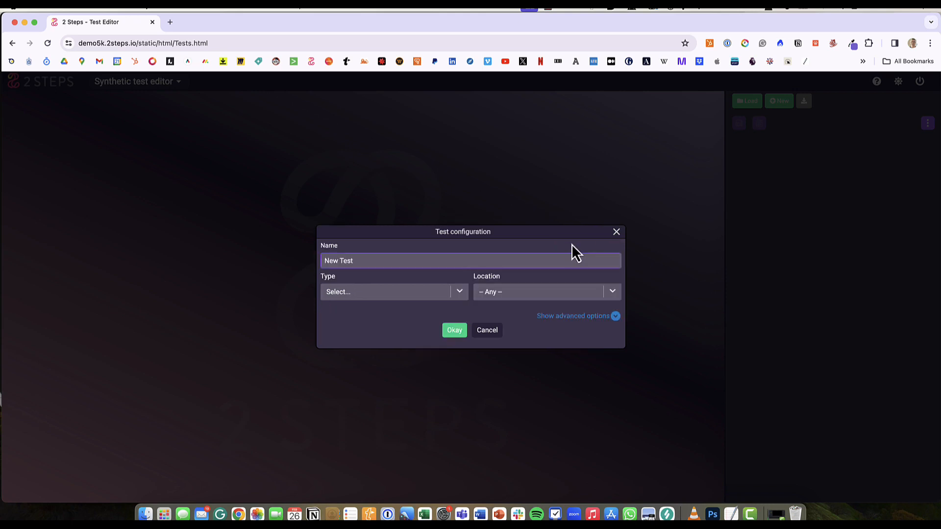
pyautogui.click(431, 265)
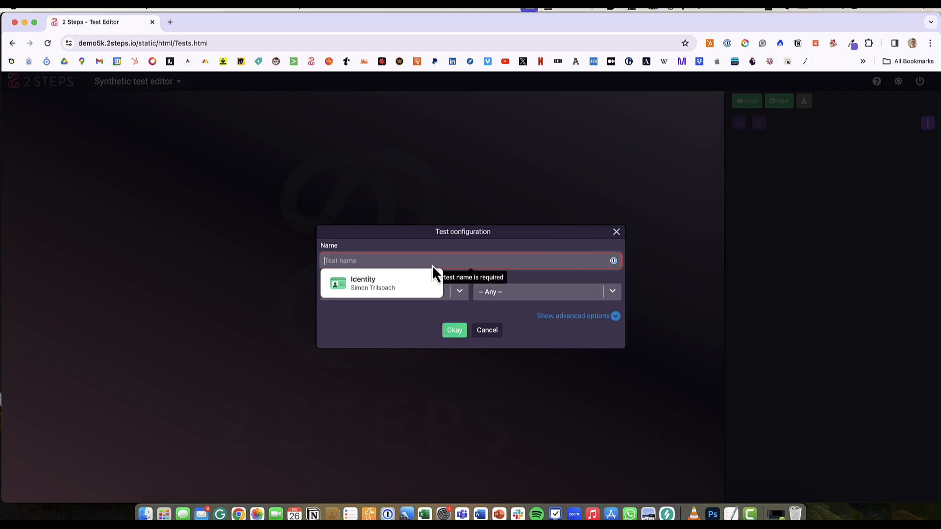
pyautogui.write('Col')
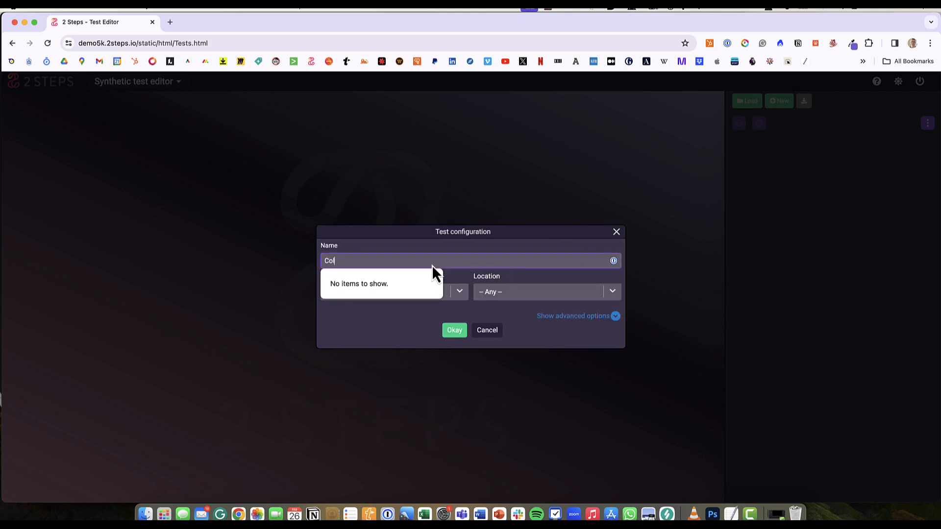
pyautogui.write('es Supermarket')
pyautogui.press('Tab')
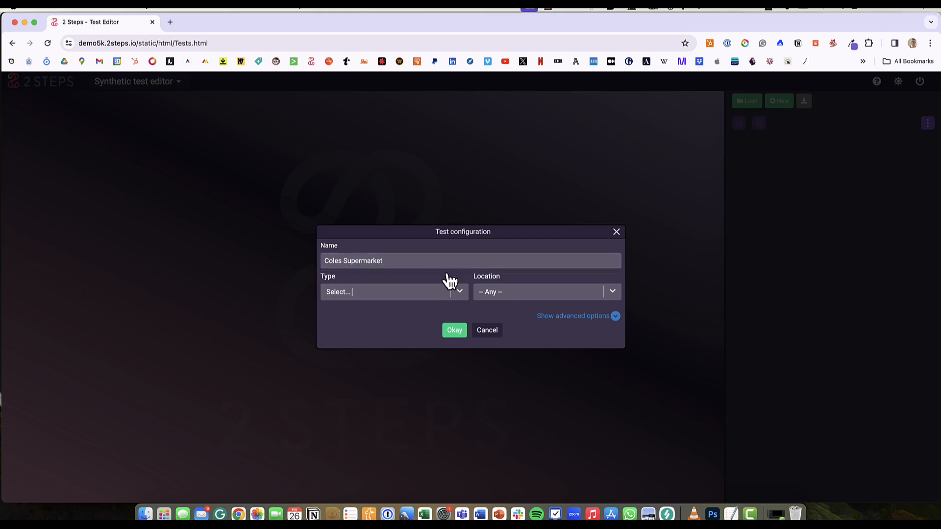
# - Set the test type to chrome and the web address to coles.com.au, and accept the test configuration
pyautogui.click(460, 291)
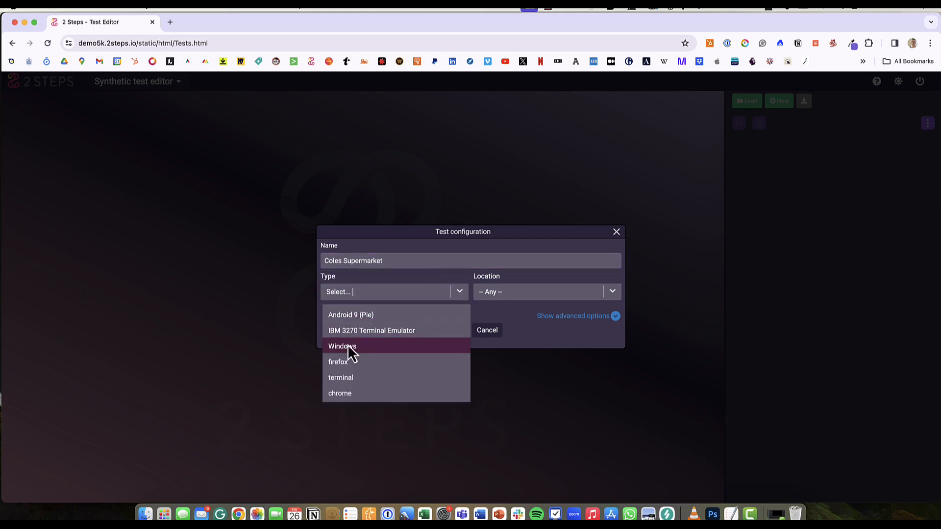
pyautogui.click(352, 393)
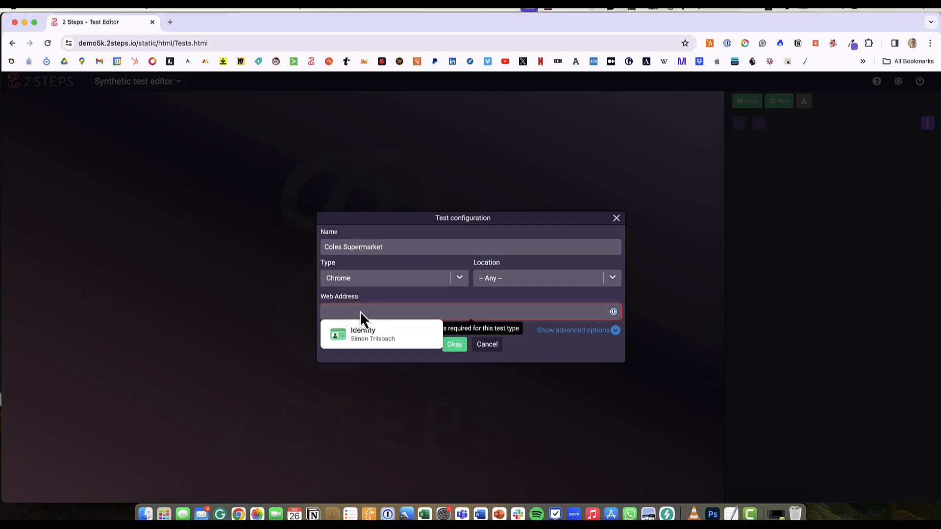
pyautogui.write('coles')
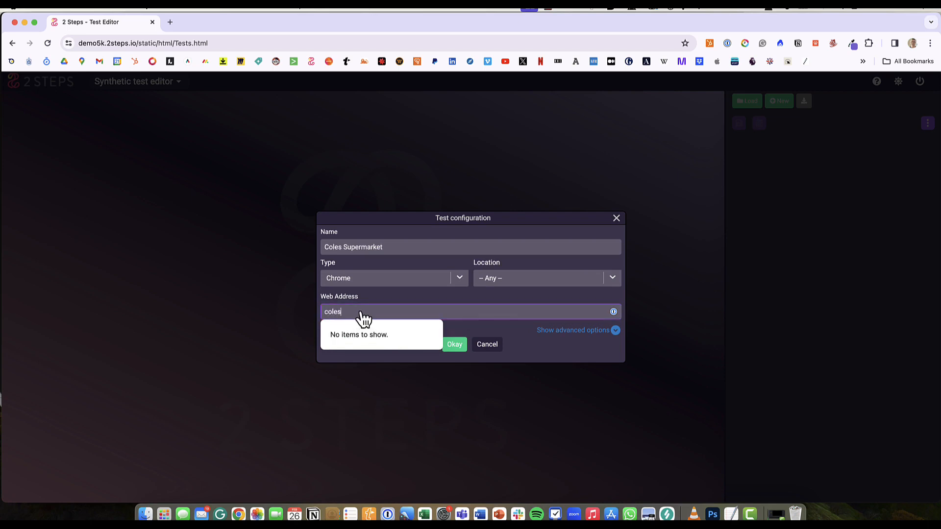
pyautogui.write('.com.au')
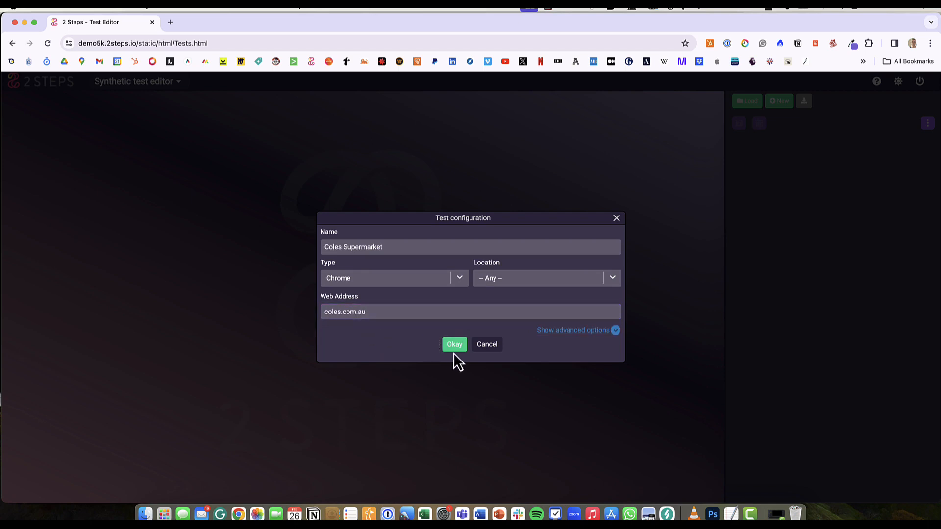
pyautogui.click(453, 346)
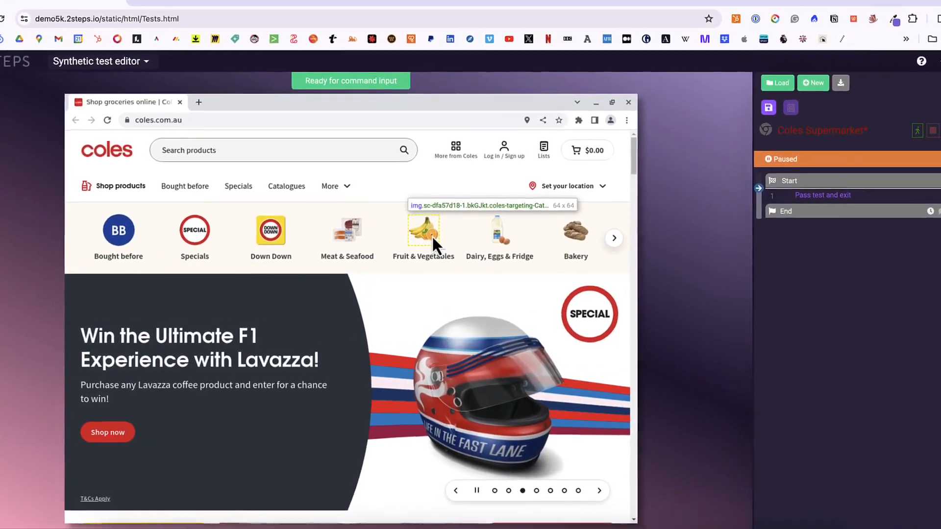
# - Add a click action on the Fruit & Vegetables category image and label it fruit
pyautogui.click(434, 237)
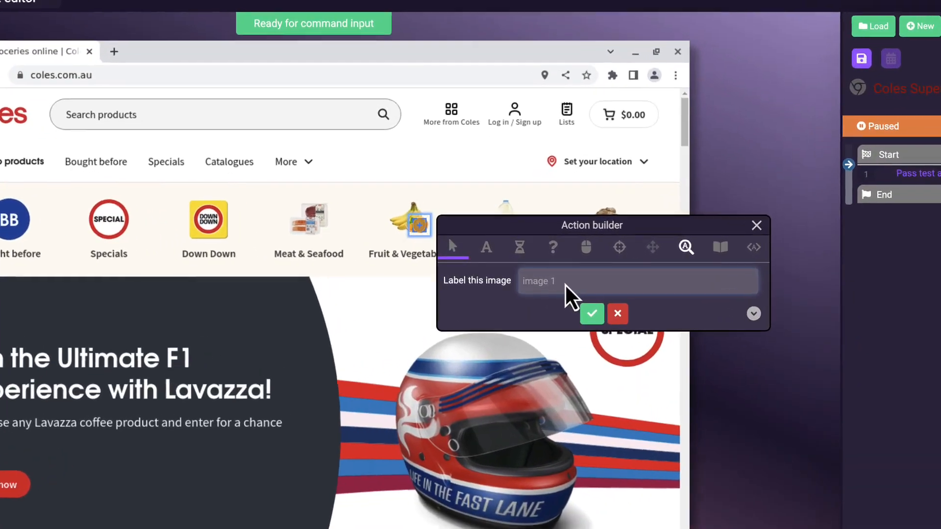
pyautogui.write('fruit')
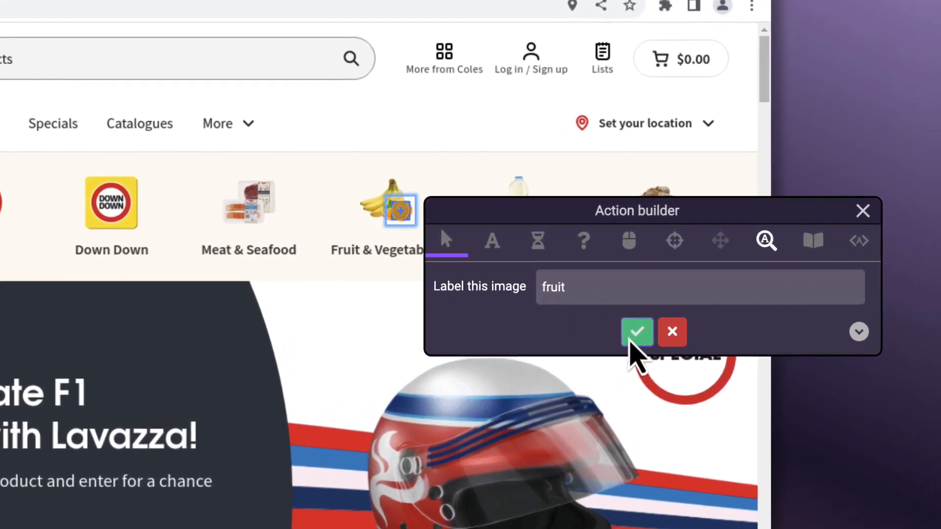
pyautogui.click(624, 340)
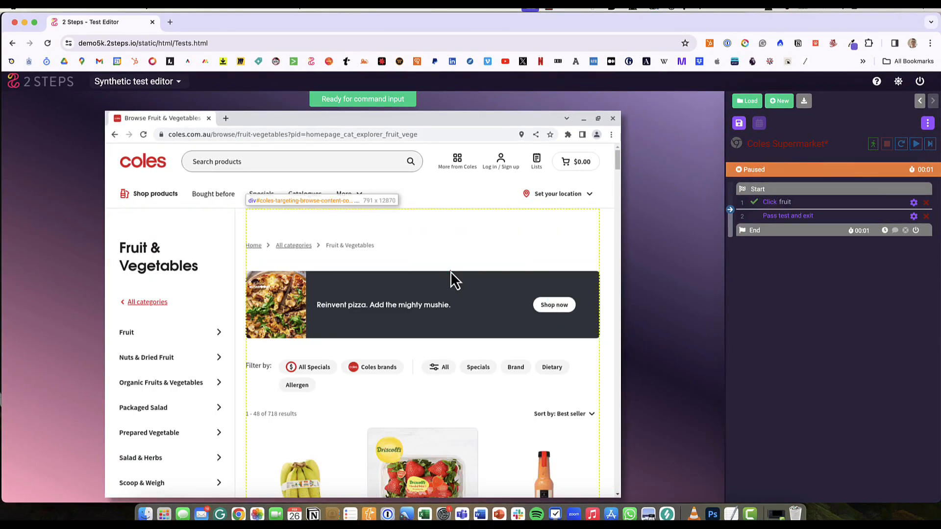
# - Add a send-keys action for Page Down, plus a drag action moving the page's scrollbar down about 95 px
pyautogui.click(480, 240)
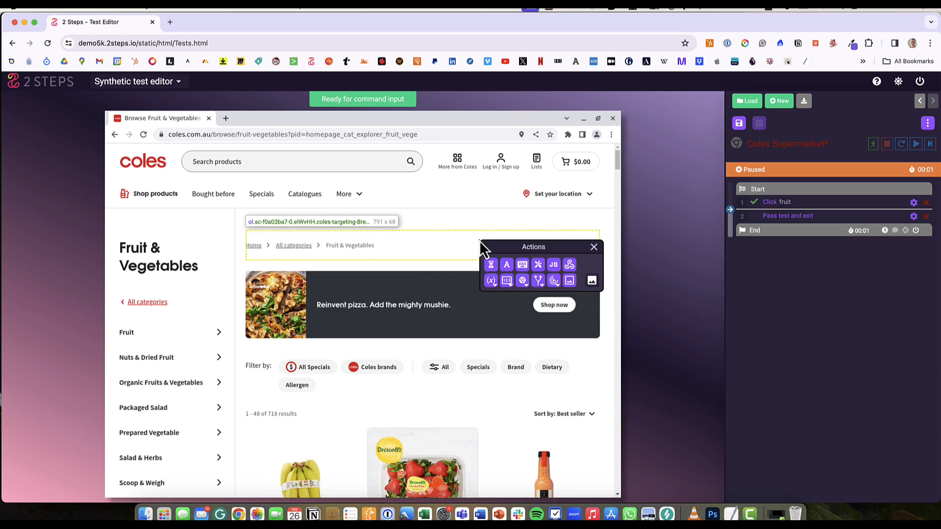
pyautogui.click(522, 266)
pyautogui.click(593, 284)
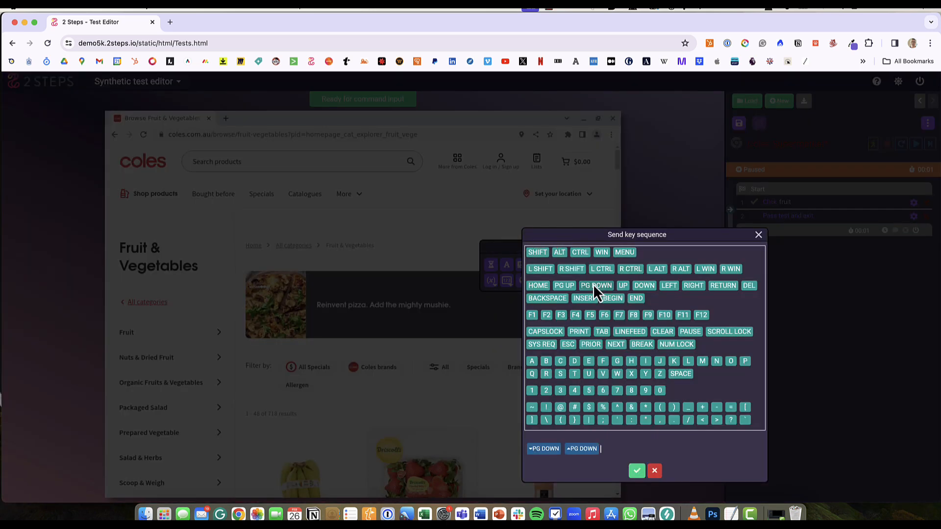
pyautogui.click(637, 471)
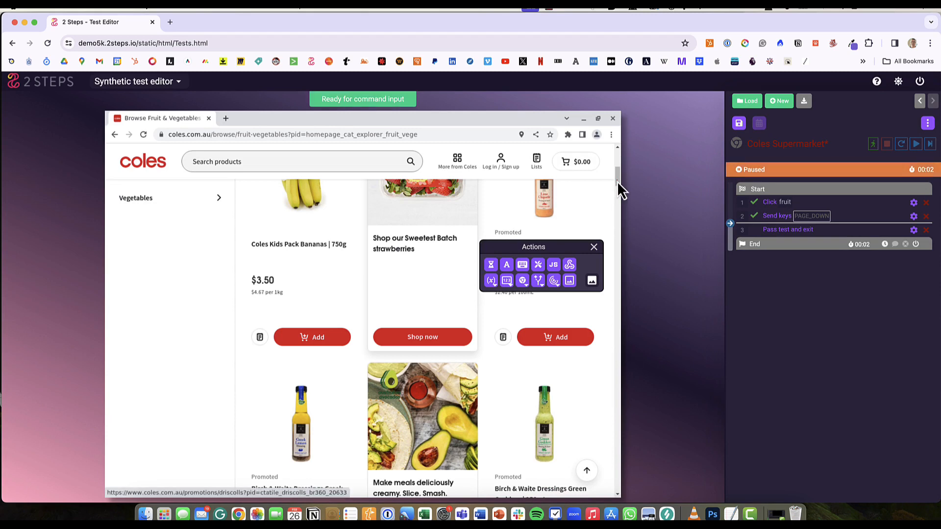
pyautogui.moveTo(618, 181); pyautogui.dragTo(616, 224)
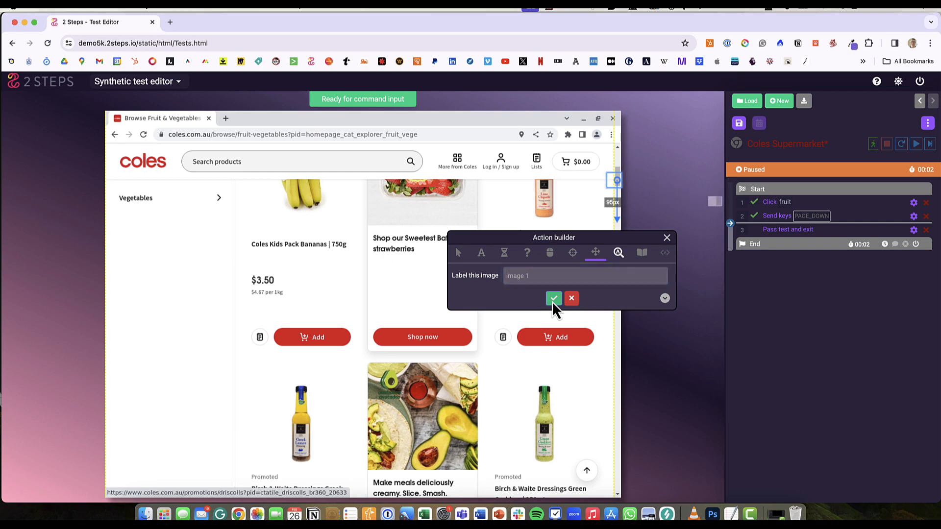
pyautogui.click(553, 299)
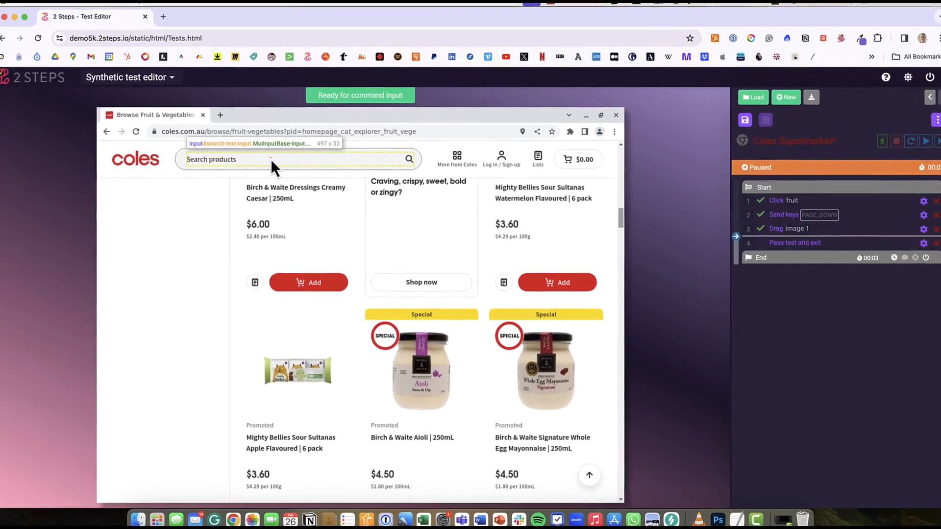
# - Add a text entry action that enters milk in the site's Search products box, checking the advanced options before accepting
pyautogui.click(271, 159)
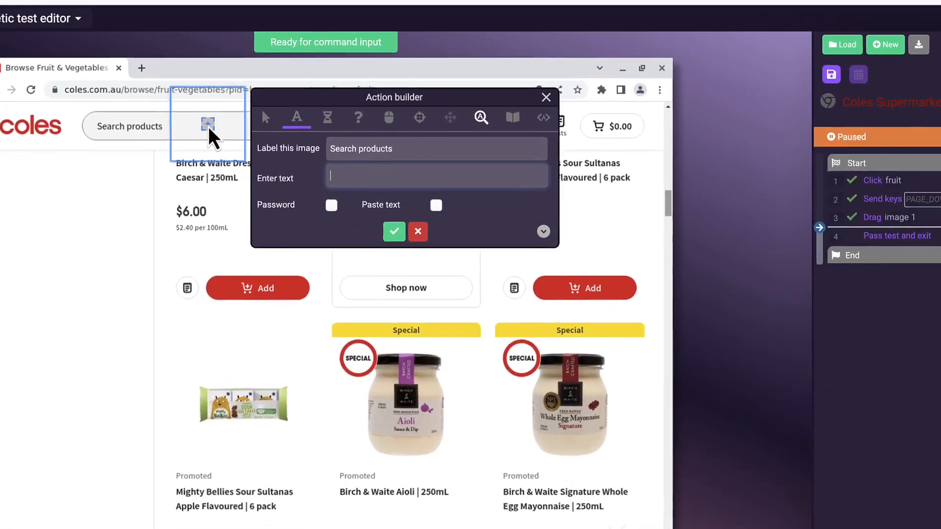
pyautogui.write('milk')
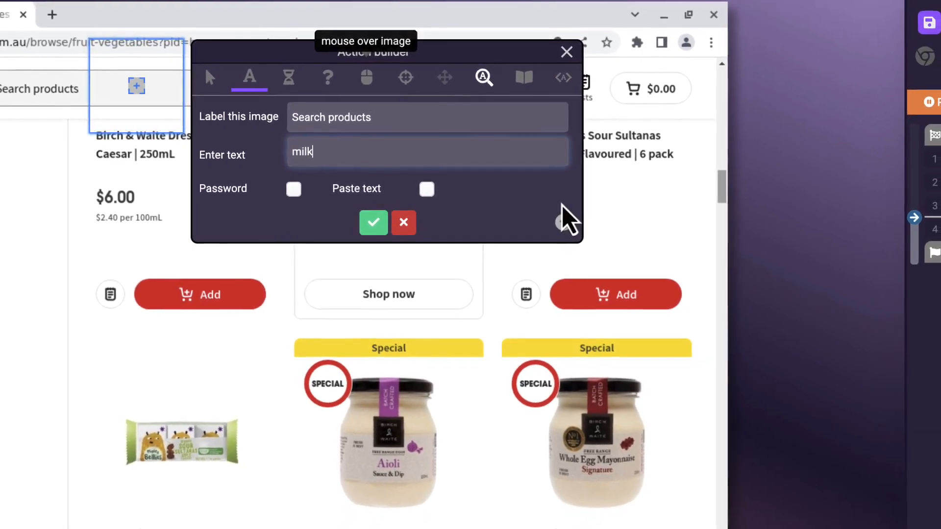
pyautogui.click(560, 224)
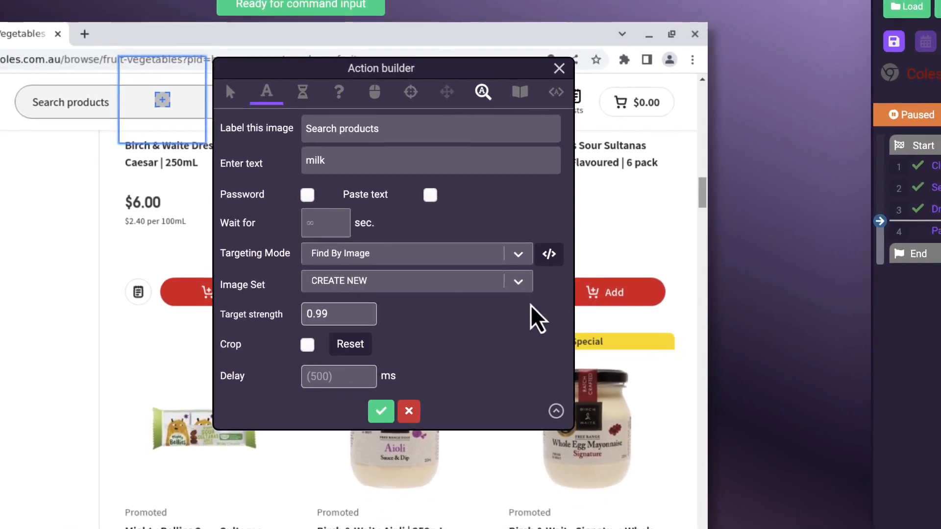
pyautogui.click(551, 403)
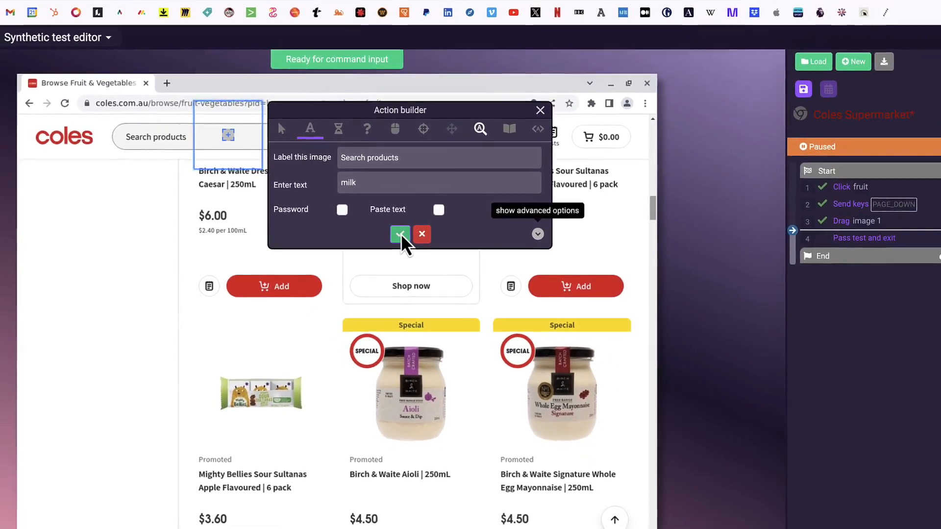
pyautogui.click(395, 232)
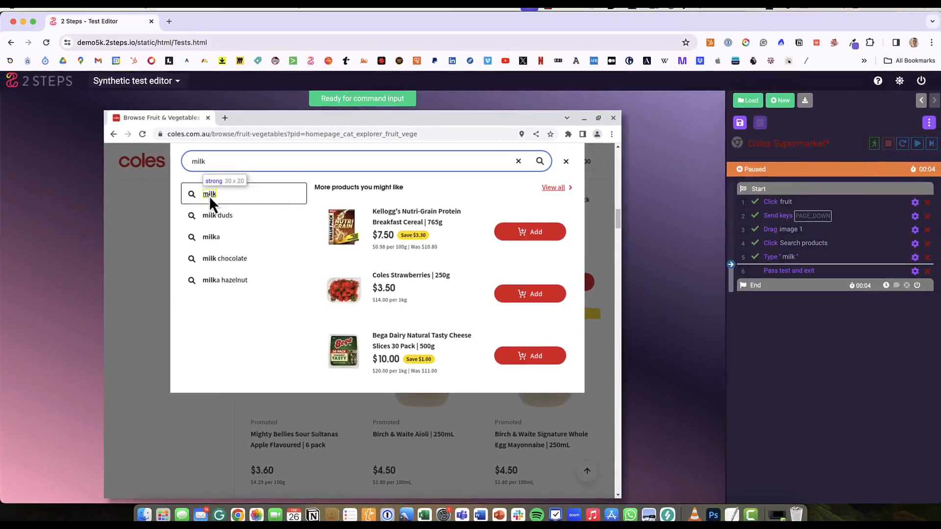
# - Add click actions on the milk search suggestion and on the Coles Full Cream Milk | 3L product image
pyautogui.click(208, 196)
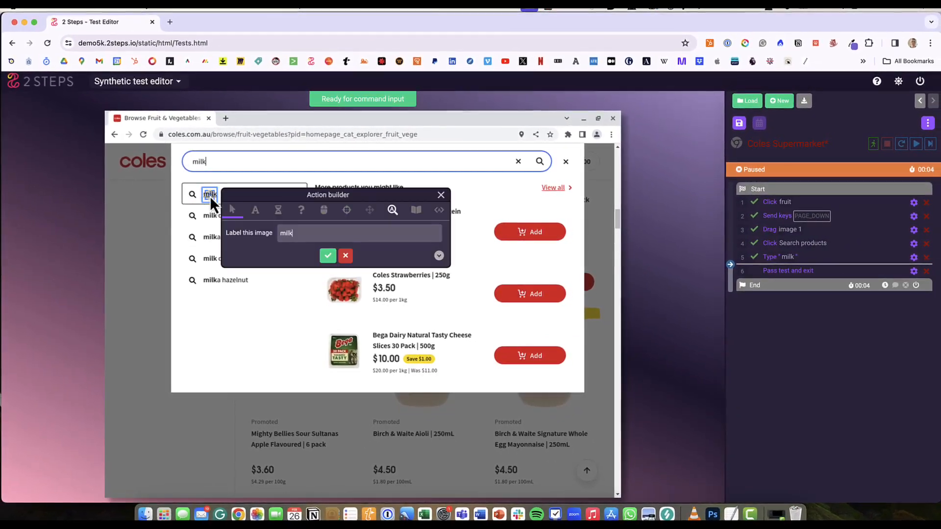
pyautogui.click(327, 256)
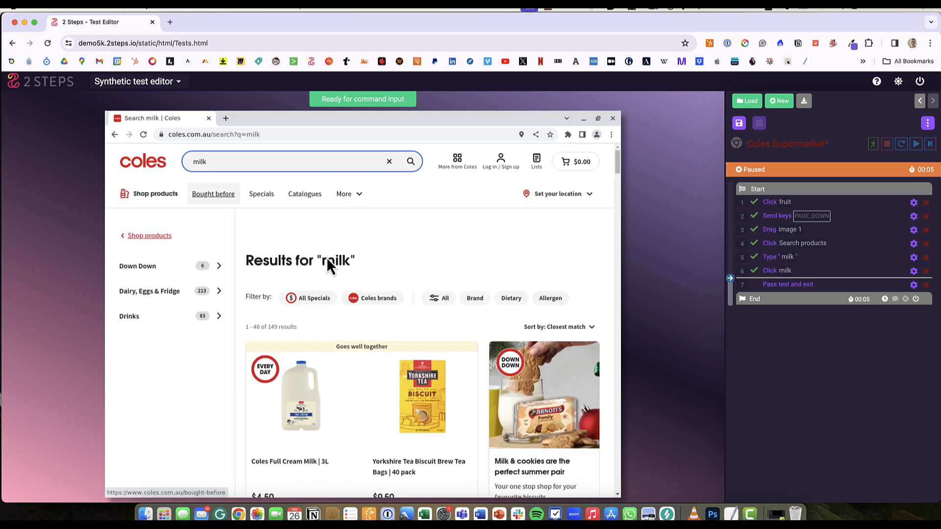
pyautogui.click(300, 395)
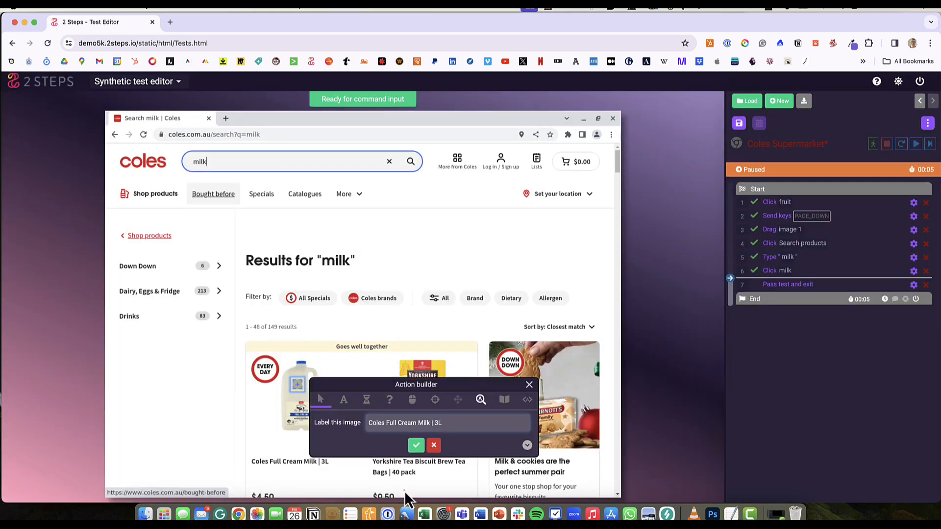
pyautogui.click(414, 447)
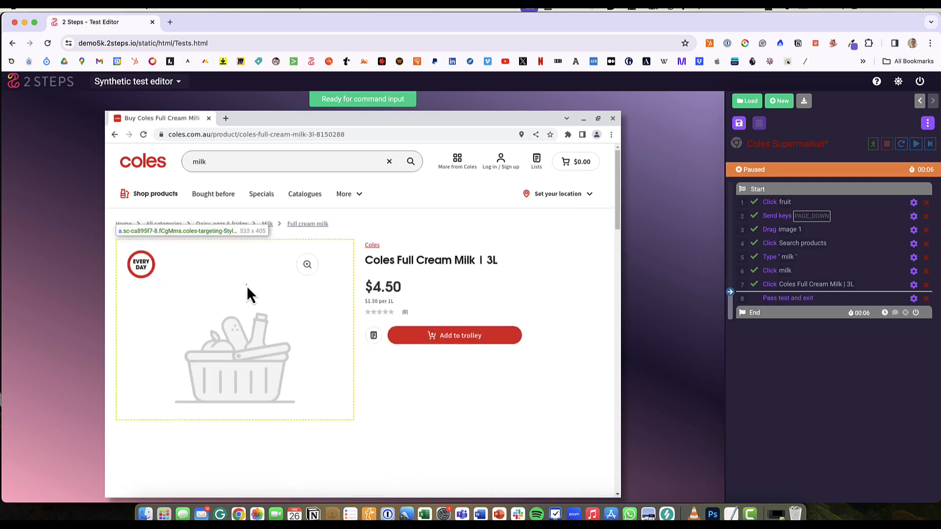
# - Add a wait-for-image action on the Every Day badge of the milk product page, keeping the default label
pyautogui.click(140, 267)
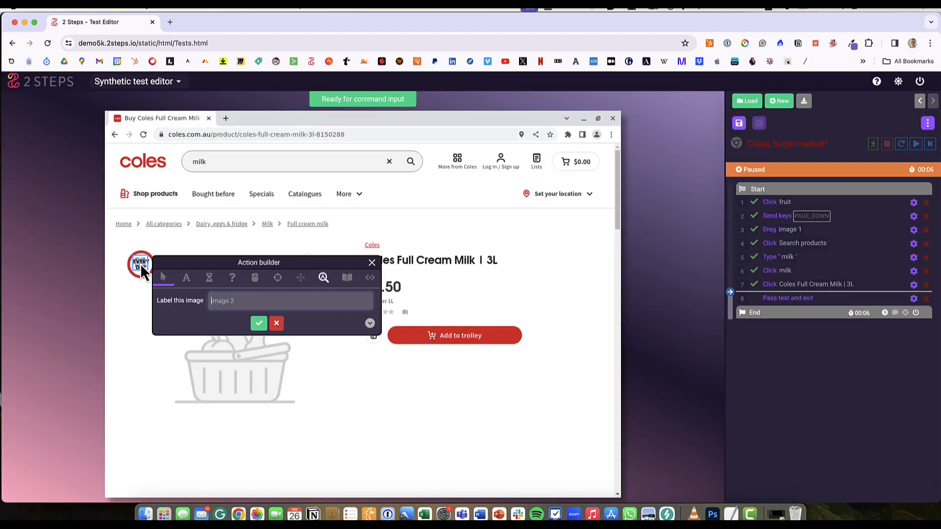
pyautogui.click(210, 280)
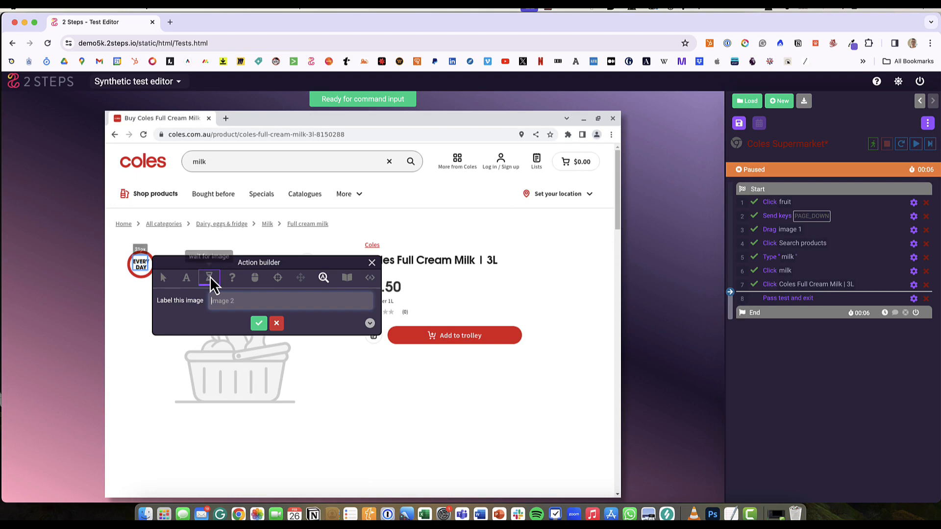
pyautogui.click(257, 323)
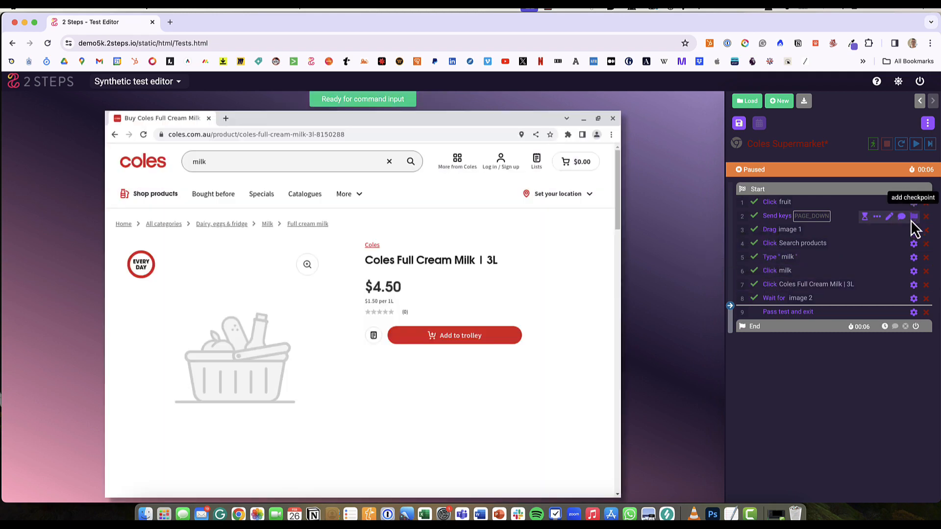
# - Add checkpoints after the Drag image 1 step, the Type milk step and the Click Coles Full Cream Milk | 3L step
pyautogui.click(914, 231)
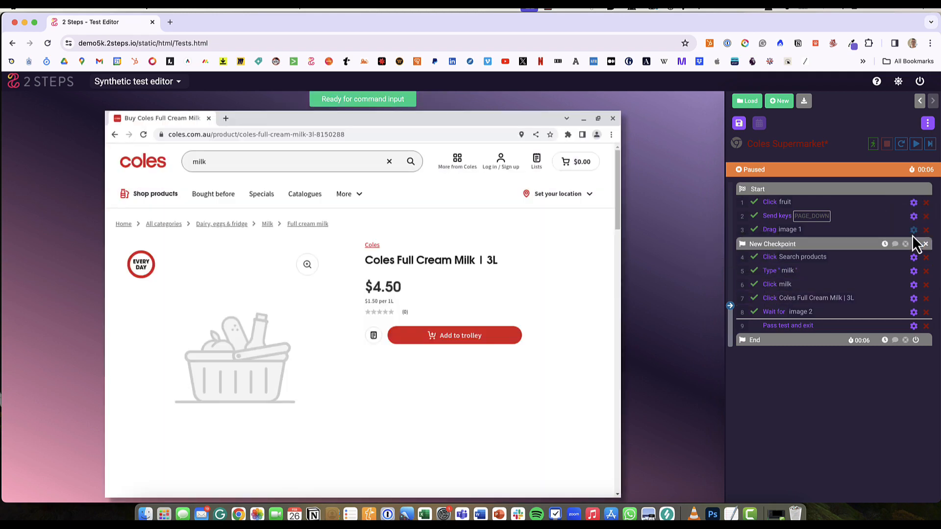
pyautogui.click(913, 271)
pyautogui.click(915, 314)
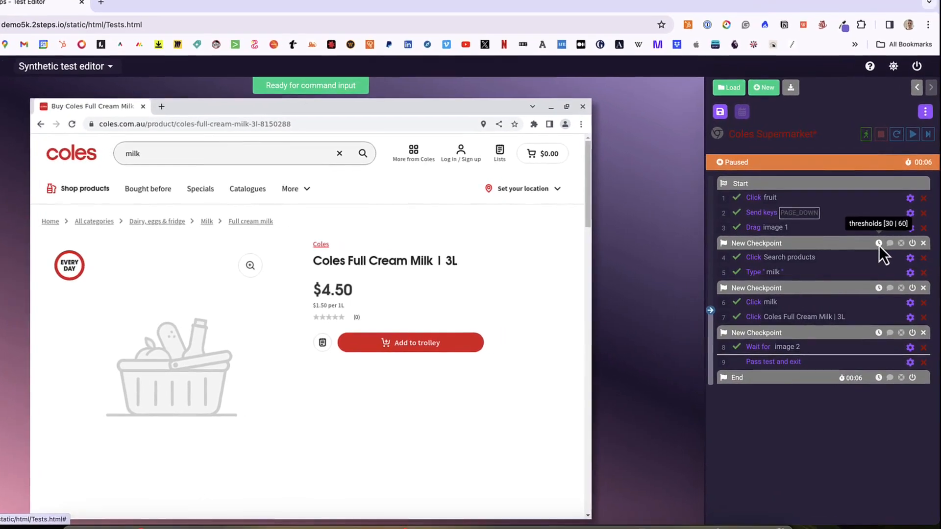
# - Set the first new checkpoint's warning threshold to 5 seconds and its timeout to 10 seconds
pyautogui.click(881, 244)
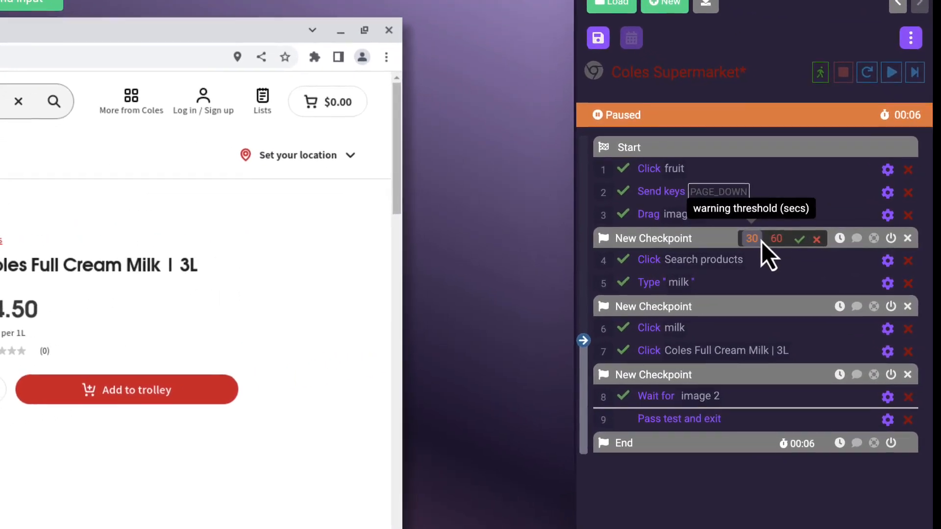
pyautogui.click(764, 241)
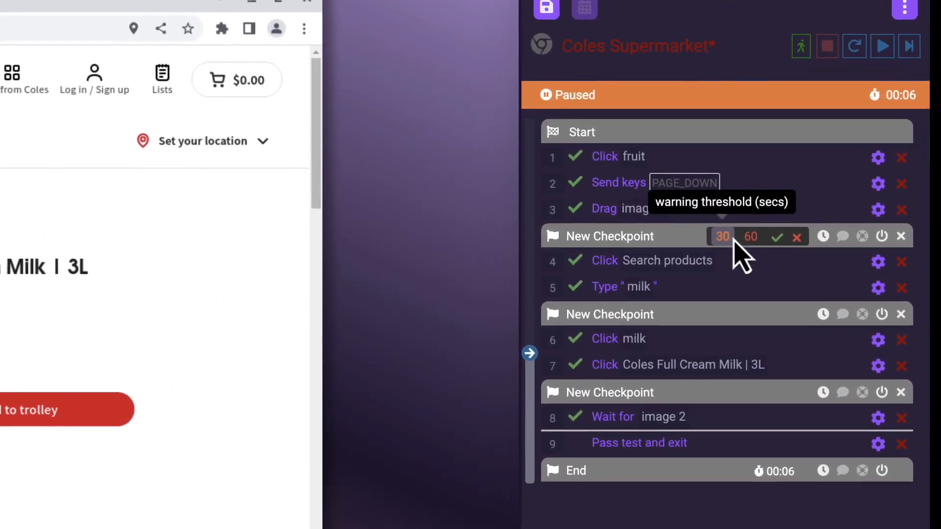
pyautogui.press('BackSpace')
pyautogui.press('BackSpace')
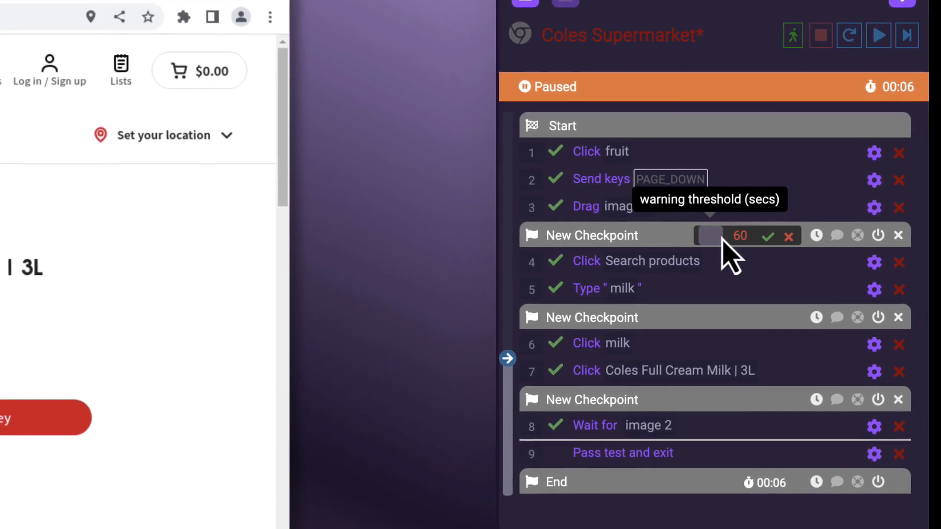
pyautogui.write('5')
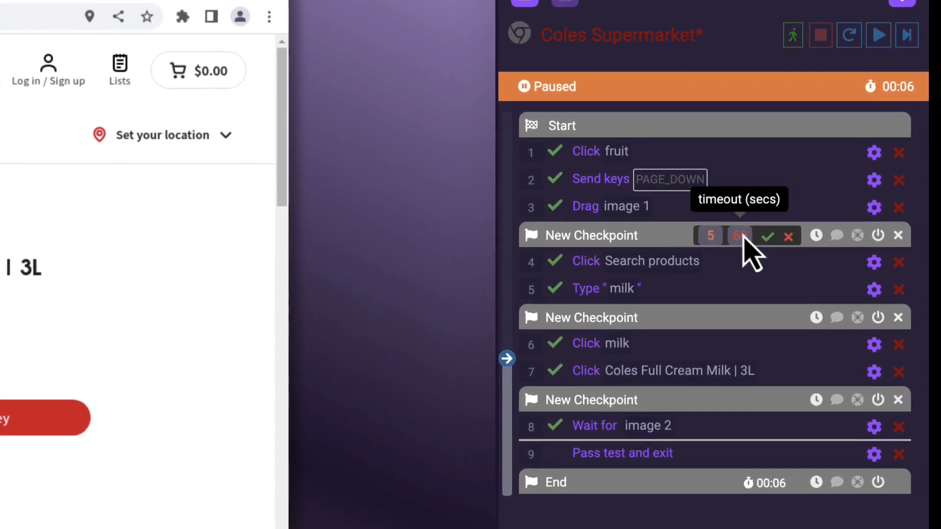
pyautogui.click(746, 238)
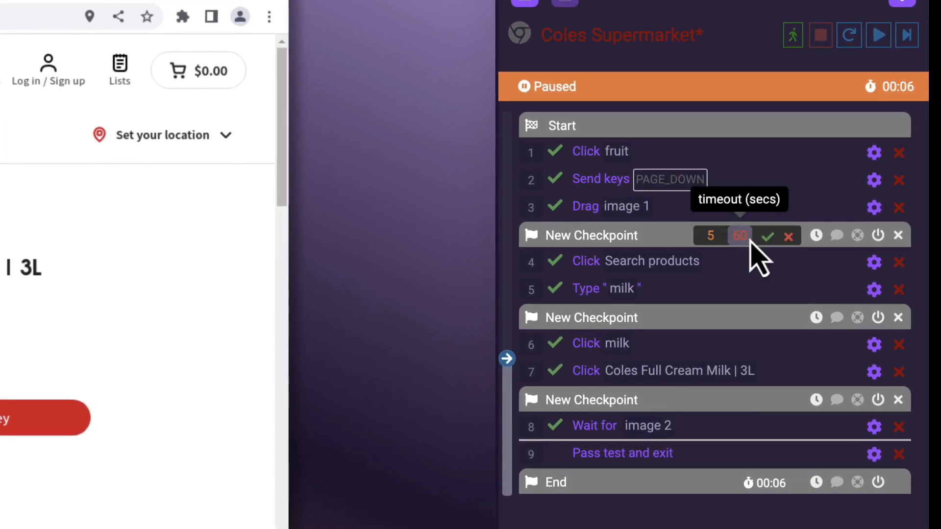
pyautogui.press('BackSpace')
pyautogui.click(768, 237)
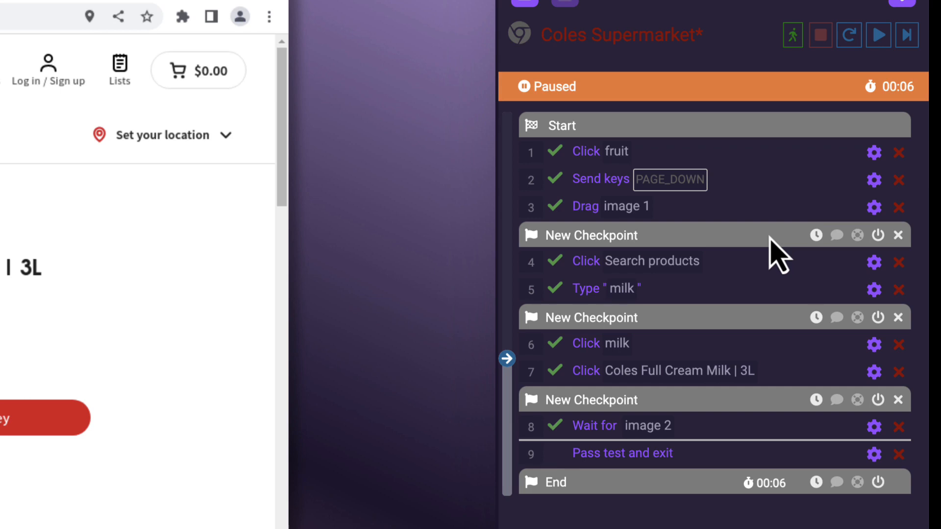
# - Rename the first new checkpoint to Fruit search and save the test
pyautogui.doubleClick(593, 238)
pyautogui.tripleClick(594, 239)
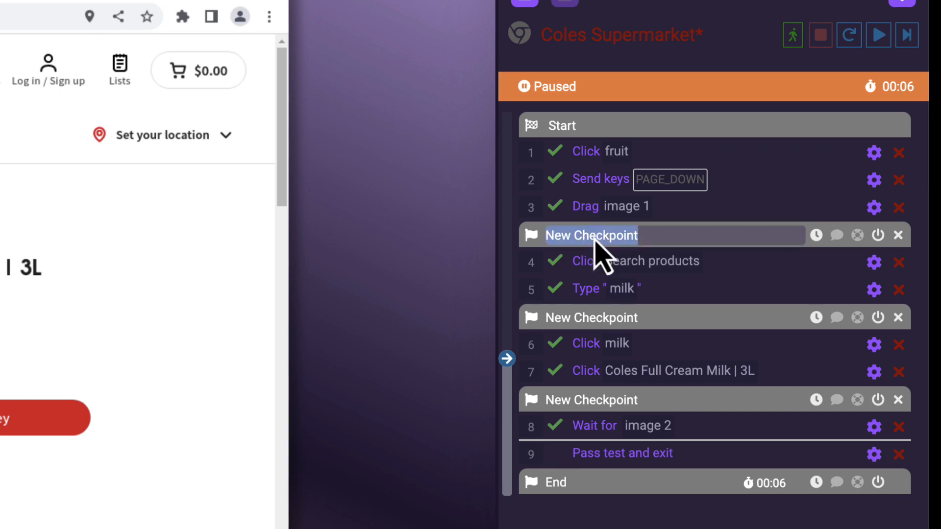
pyautogui.write('Fruit s')
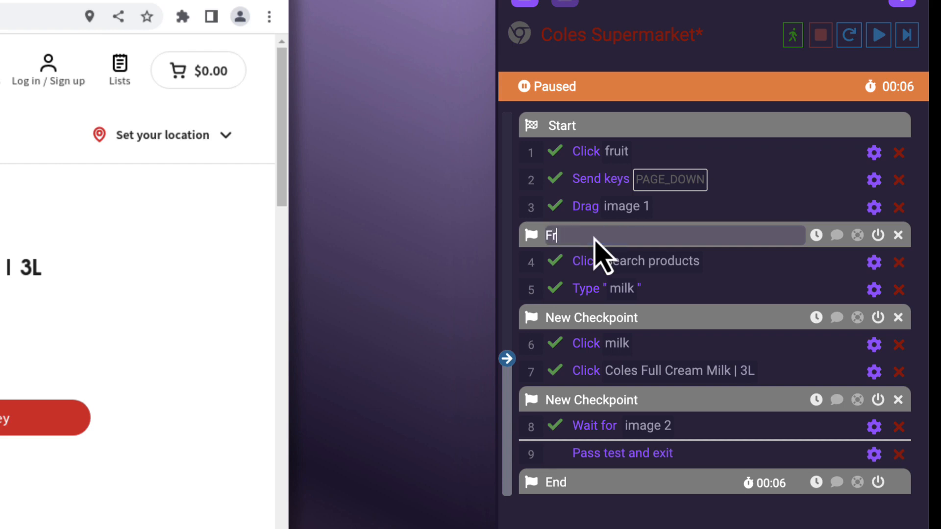
pyautogui.write('earch')
pyautogui.press('Tab')
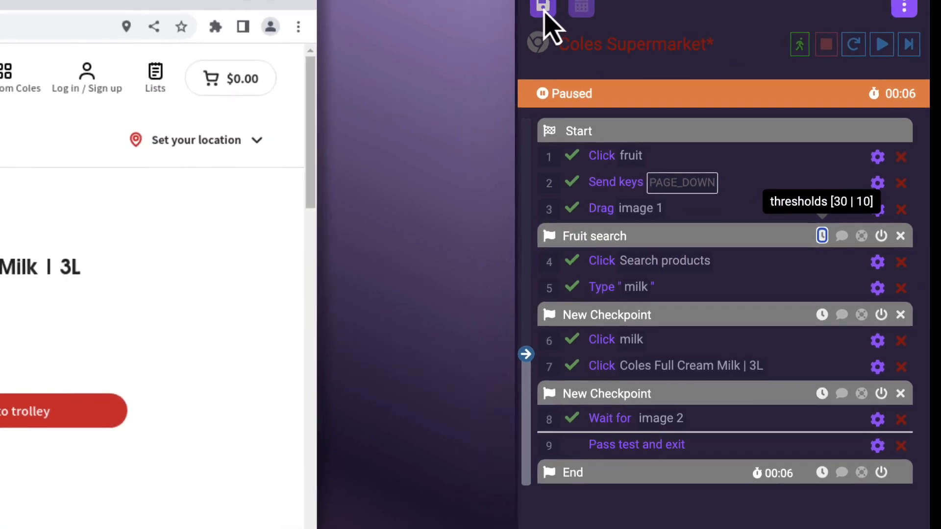
pyautogui.click(530, 4)
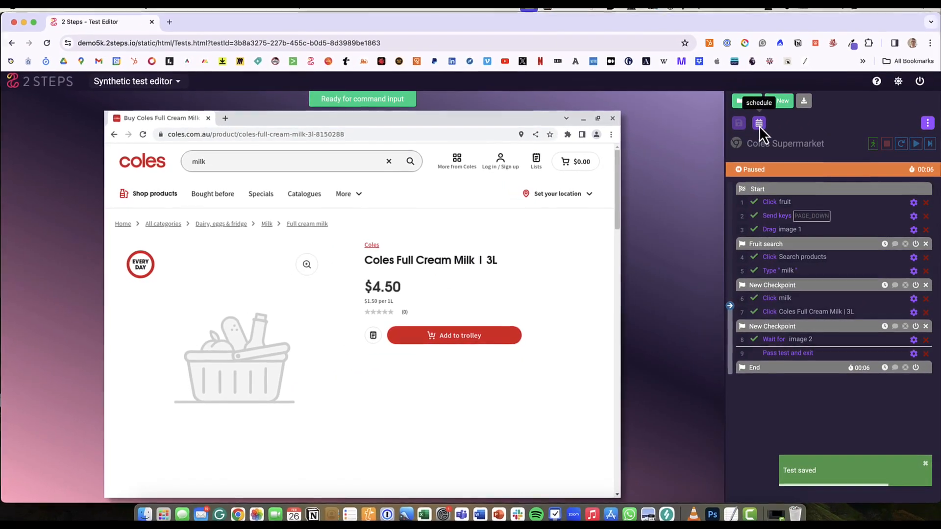
# - Open the scheduling of the Coles Supermarket test and add two new schedules
pyautogui.click(759, 124)
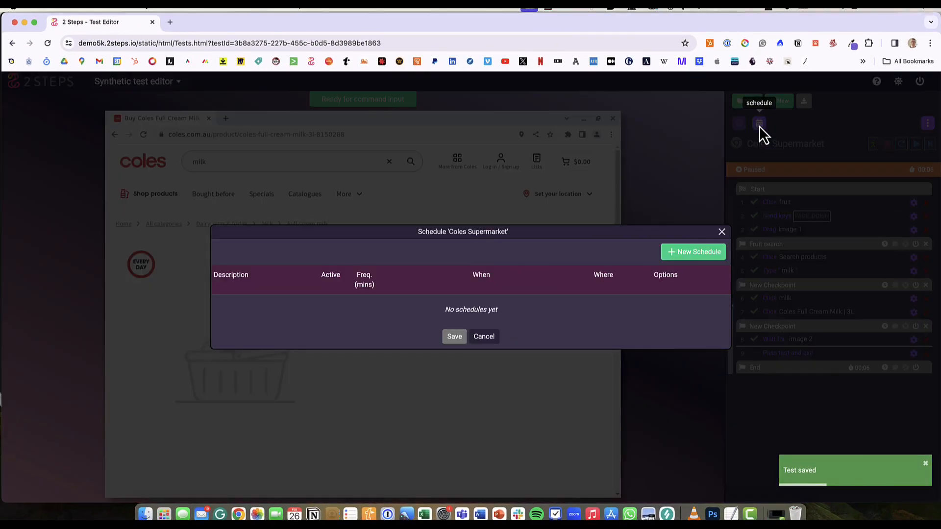
pyautogui.click(677, 253)
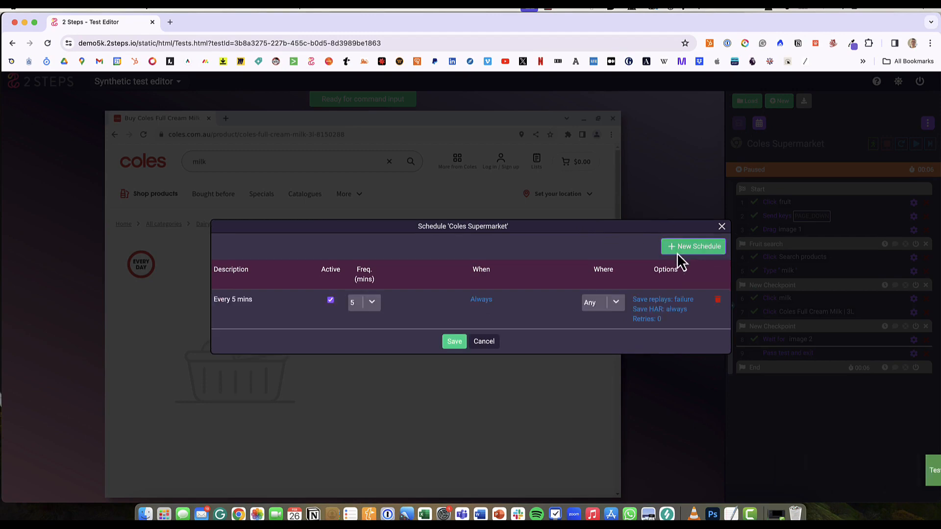
pyautogui.click(684, 251)
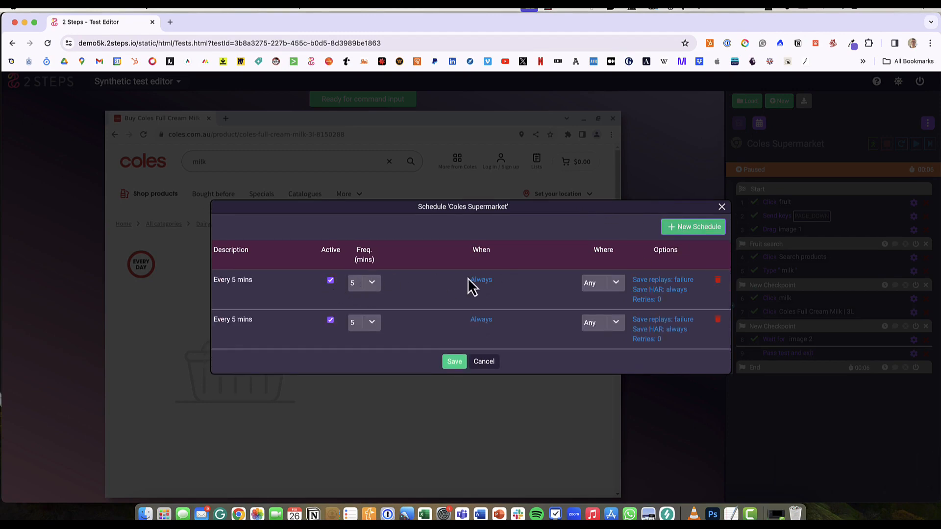
# - Limit the first schedule to Monday through Friday, and set the second to every 15 minutes on Saturday and Sunday only
pyautogui.click(481, 282)
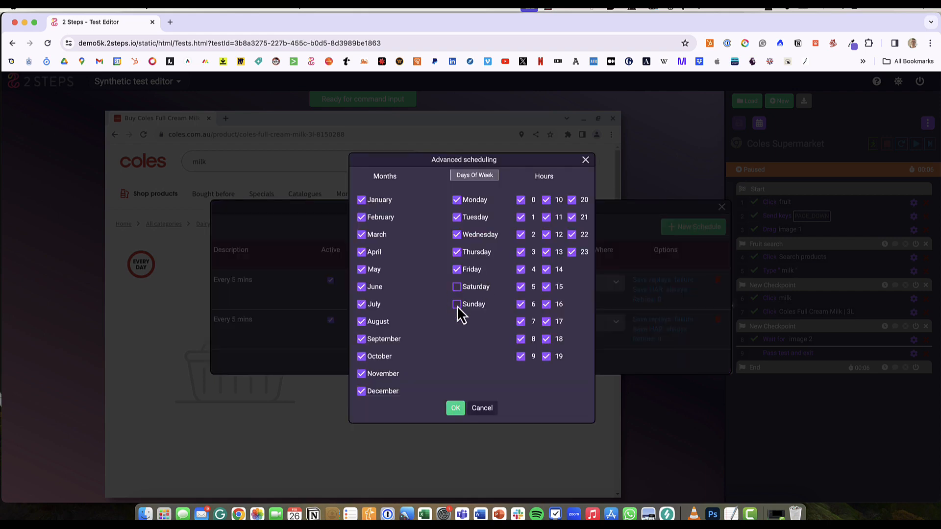
pyautogui.click(455, 408)
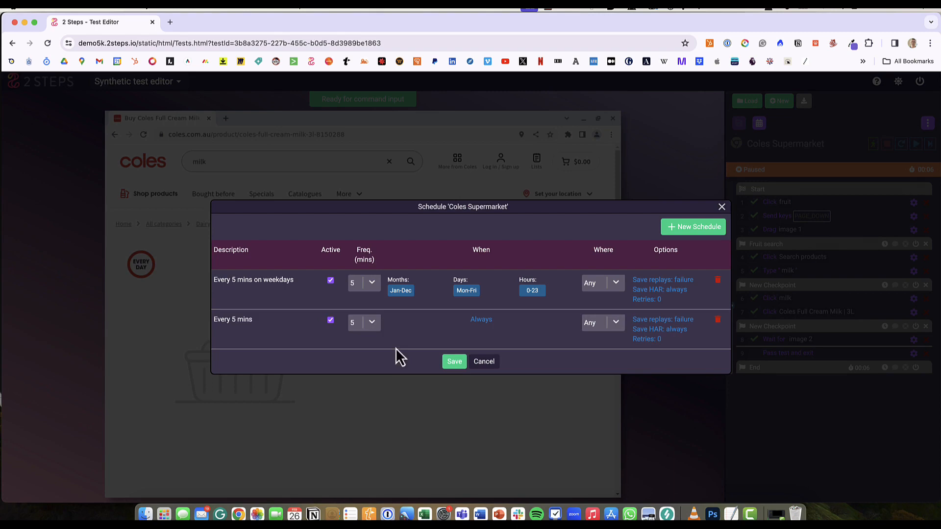
pyautogui.click(371, 322)
pyautogui.click(361, 474)
pyautogui.click(476, 322)
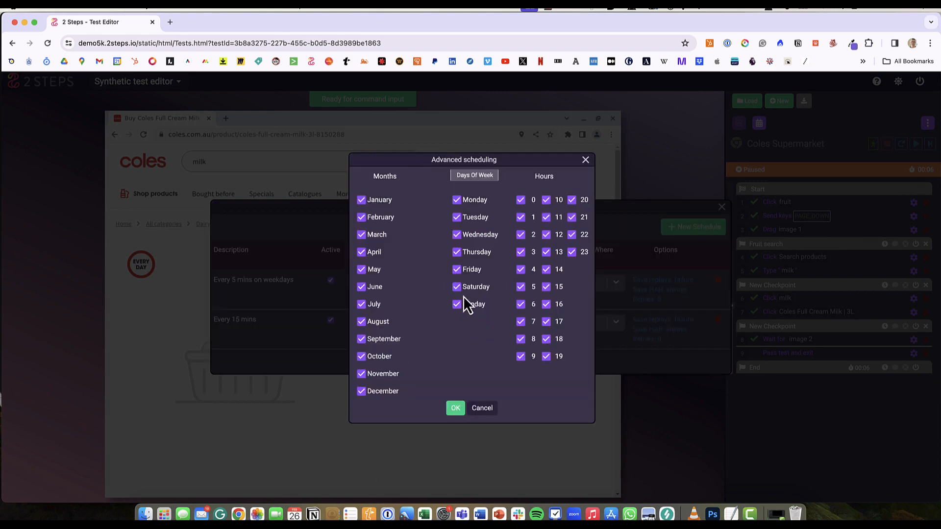
pyautogui.click(457, 252)
pyautogui.click(457, 234)
pyautogui.click(457, 217)
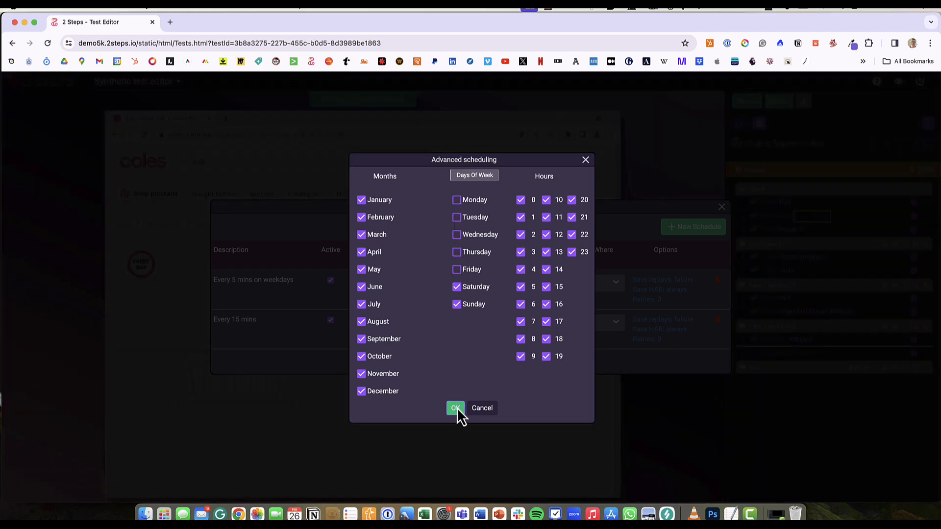
pyautogui.click(456, 407)
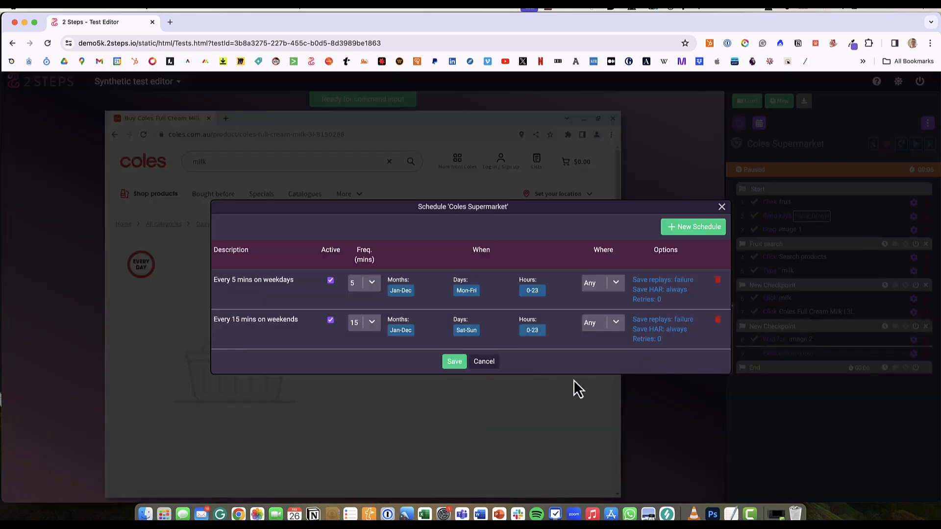
# - Examine the location choices for the weekday schedule, and close the test's scheduling without saving
pyautogui.click(615, 287)
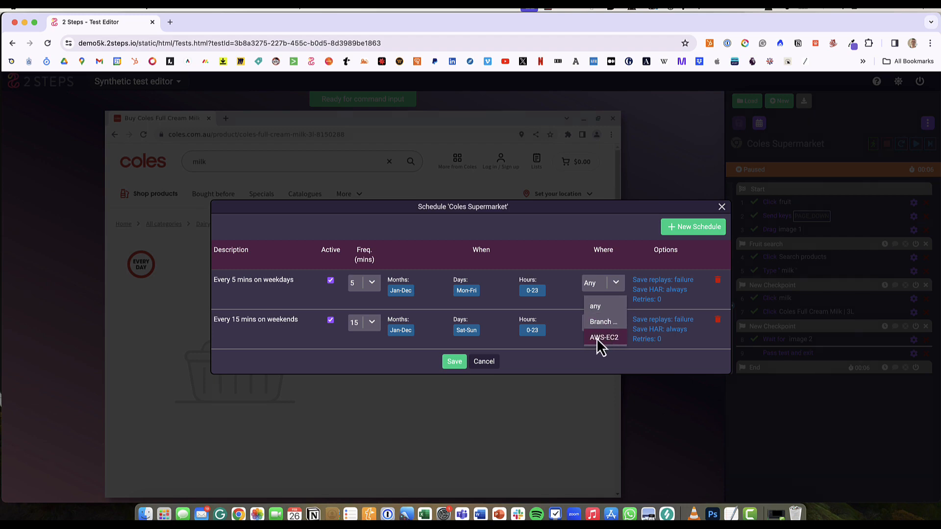
pyautogui.click(556, 277)
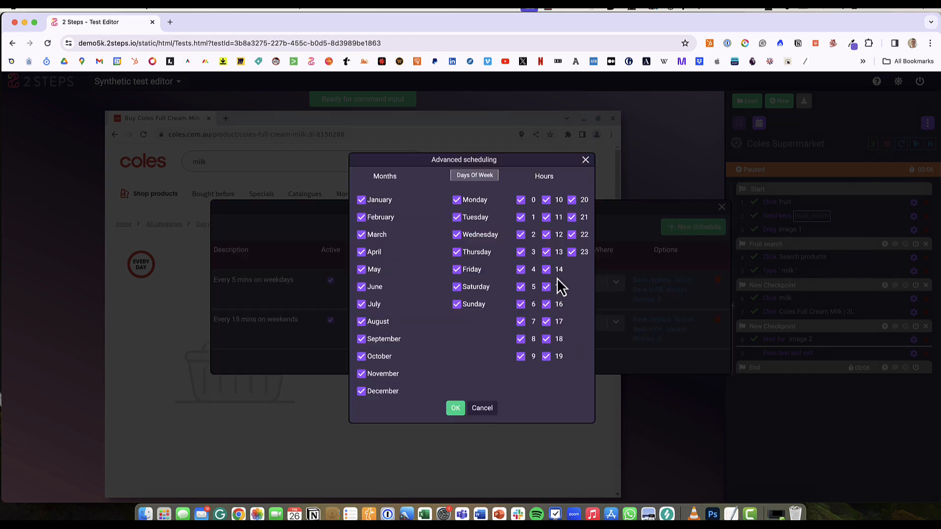
pyautogui.click(481, 408)
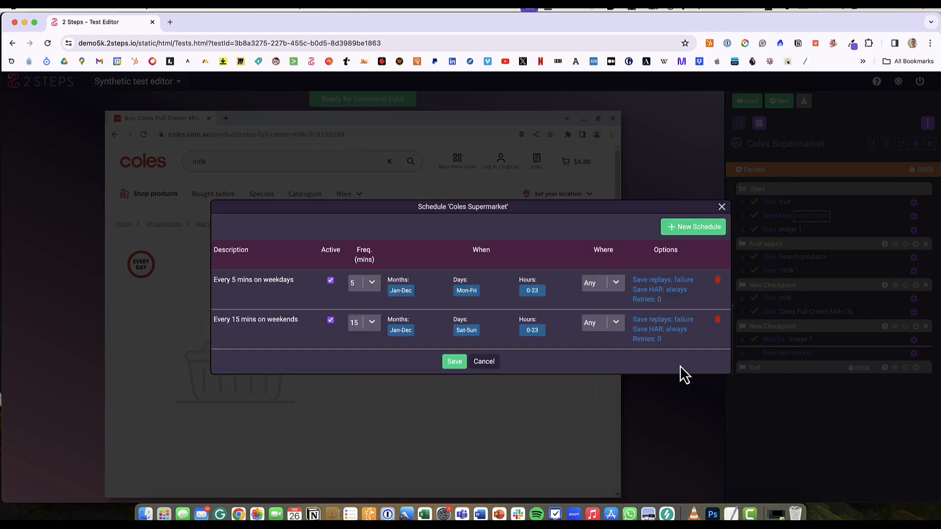
pyautogui.click(722, 207)
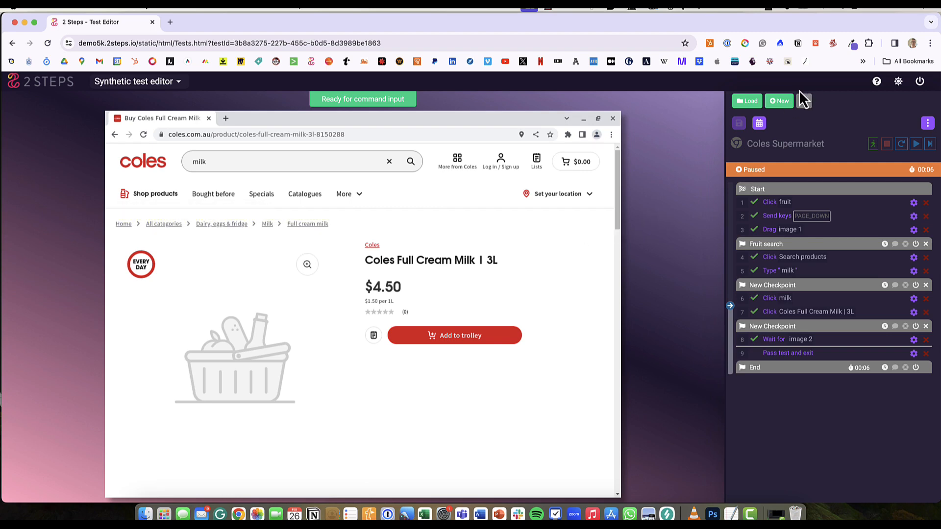
# - Create a new synthetic test named Windows test 22 with the type Windows and any location
pyautogui.click(779, 102)
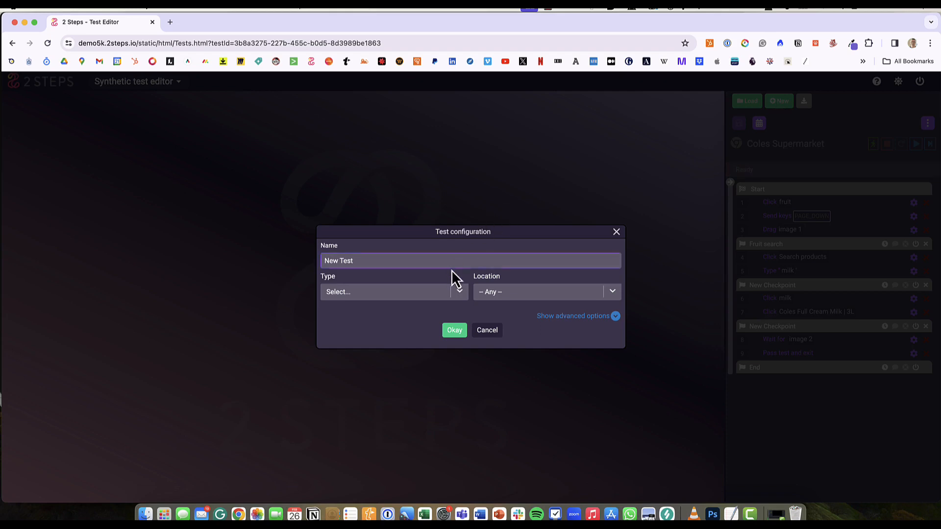
pyautogui.click(418, 260)
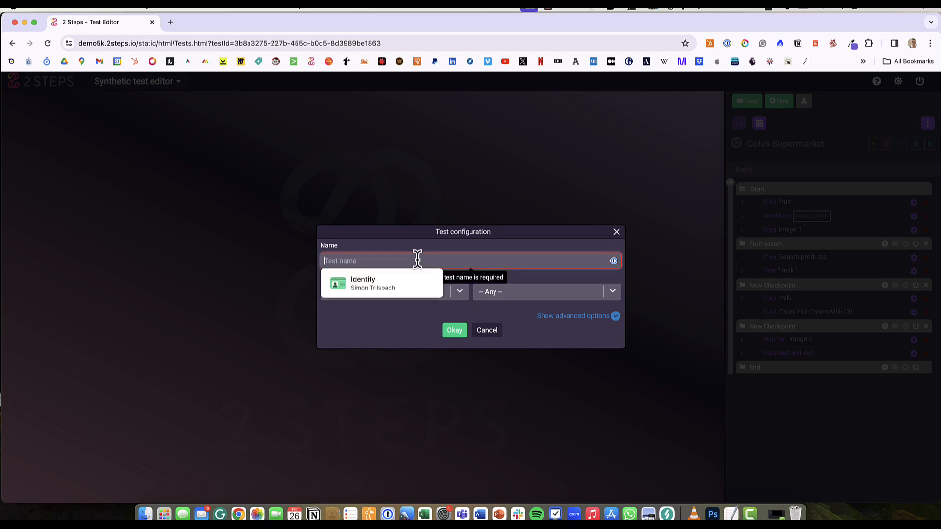
pyautogui.write('Wind')
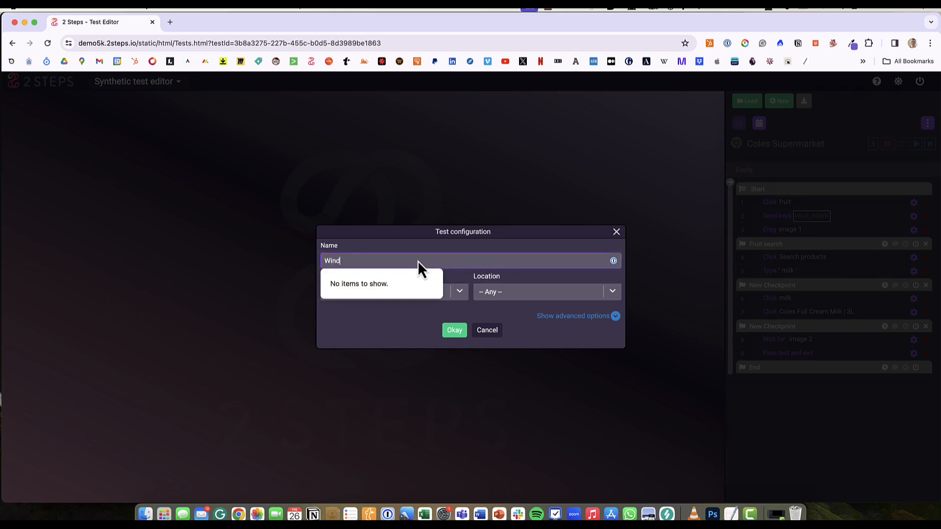
pyautogui.write('ows test 22')
pyautogui.press('Tab')
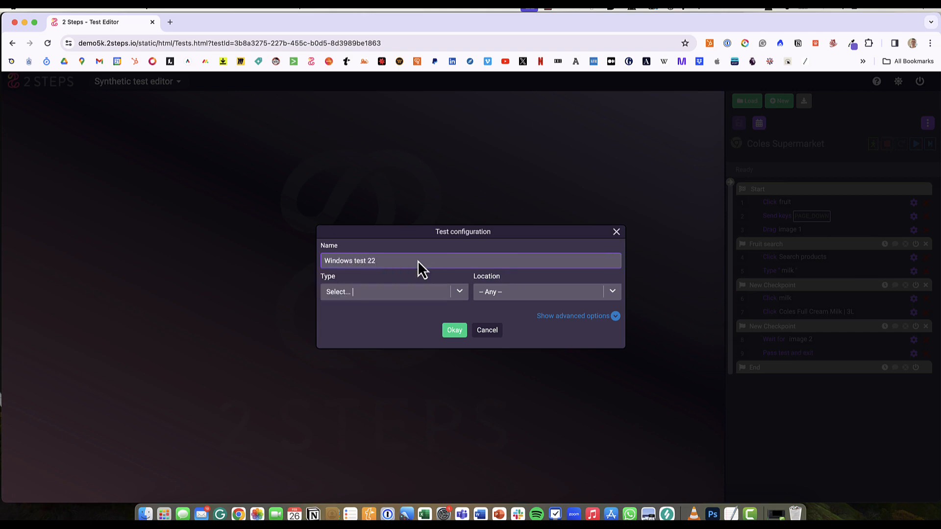
pyautogui.click(455, 294)
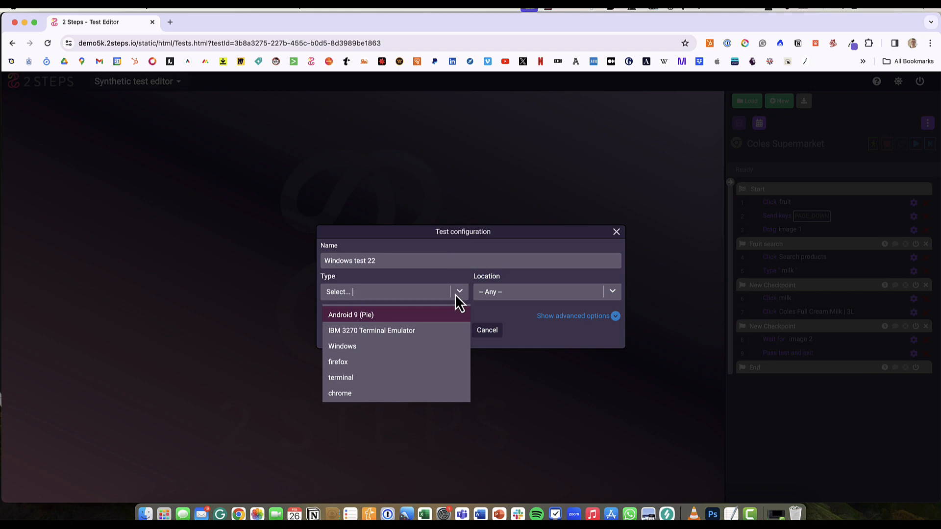
pyautogui.click(347, 346)
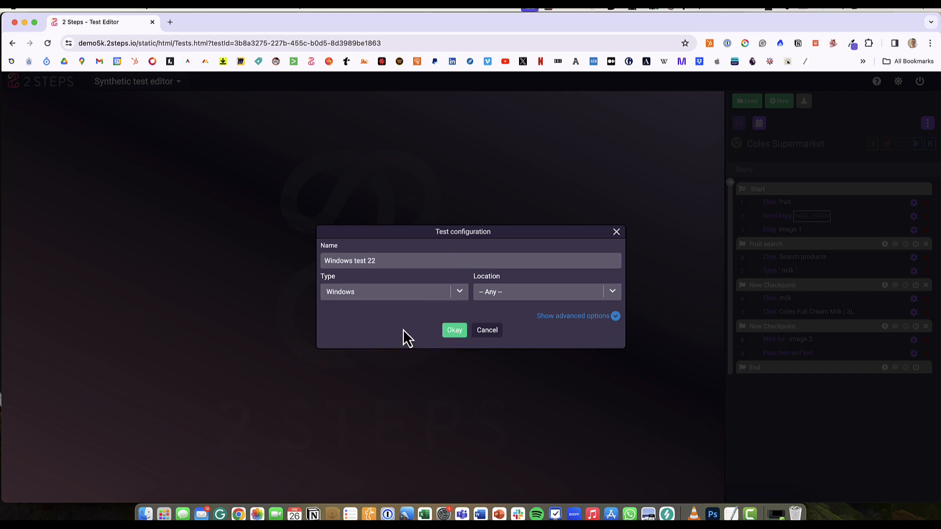
pyautogui.click(455, 330)
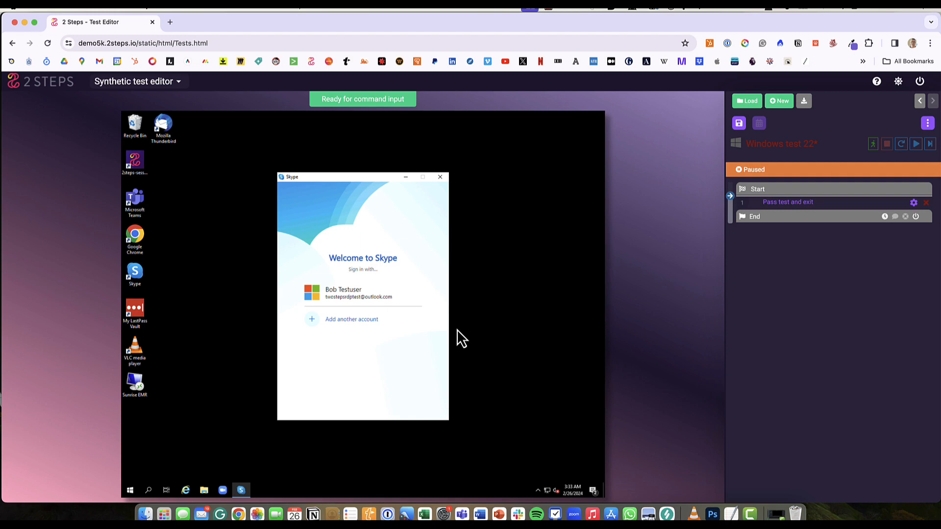
# - Record click actions on the Skype window's close control and on the search icon of the remote Windows desktop
pyautogui.click(440, 178)
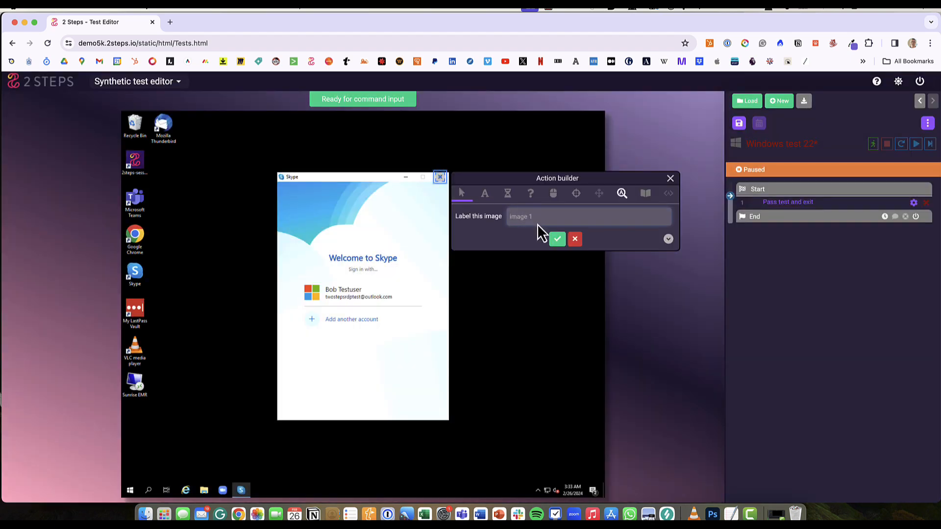
pyautogui.click(557, 240)
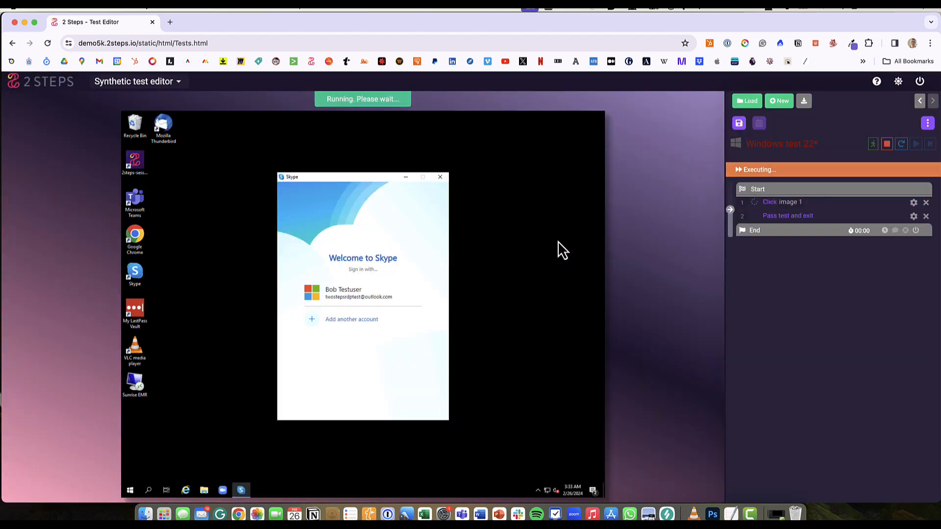
pyautogui.click(149, 491)
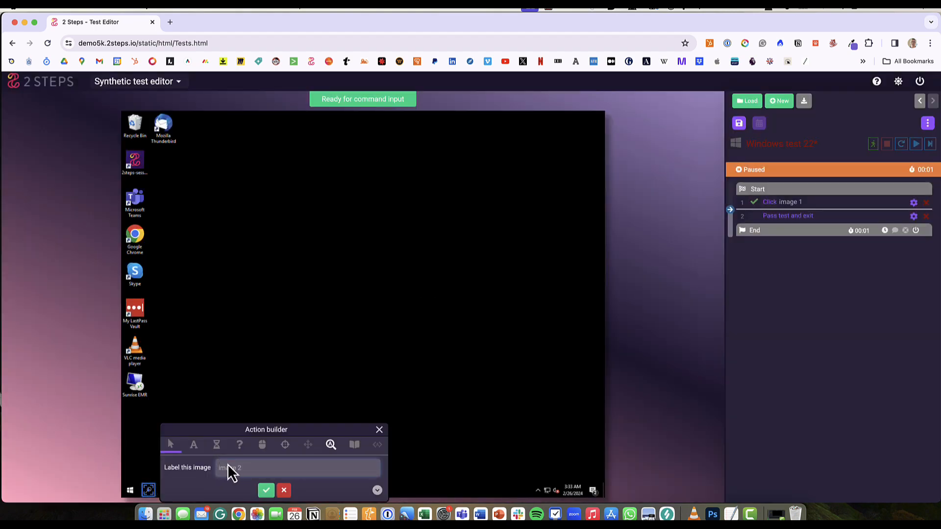
pyautogui.click(268, 490)
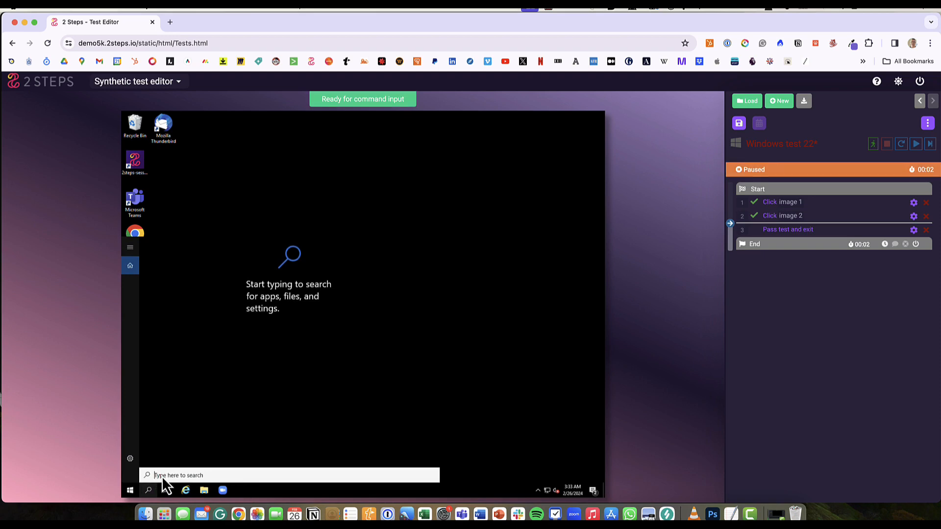
# - Record entering notepad in the Windows search box and opening the Notepad result
pyautogui.click(162, 475)
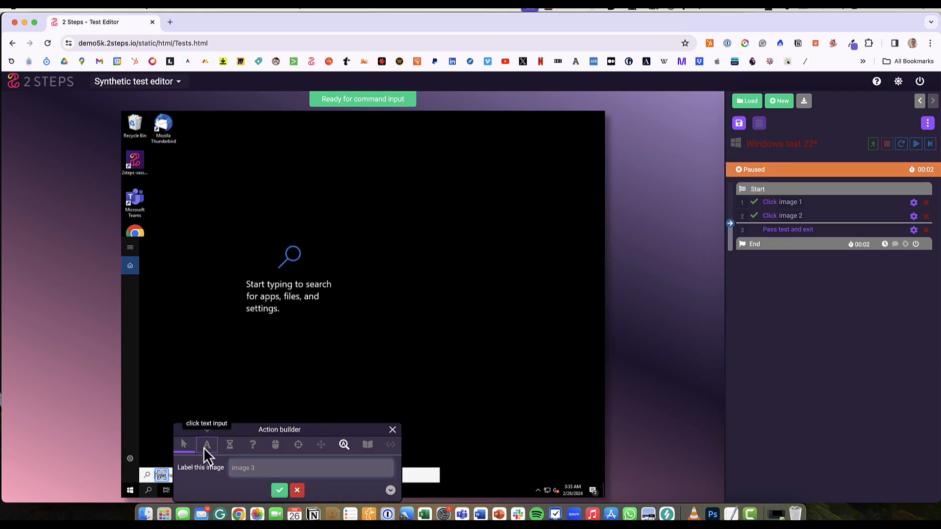
pyautogui.click(206, 444)
pyautogui.click(250, 486)
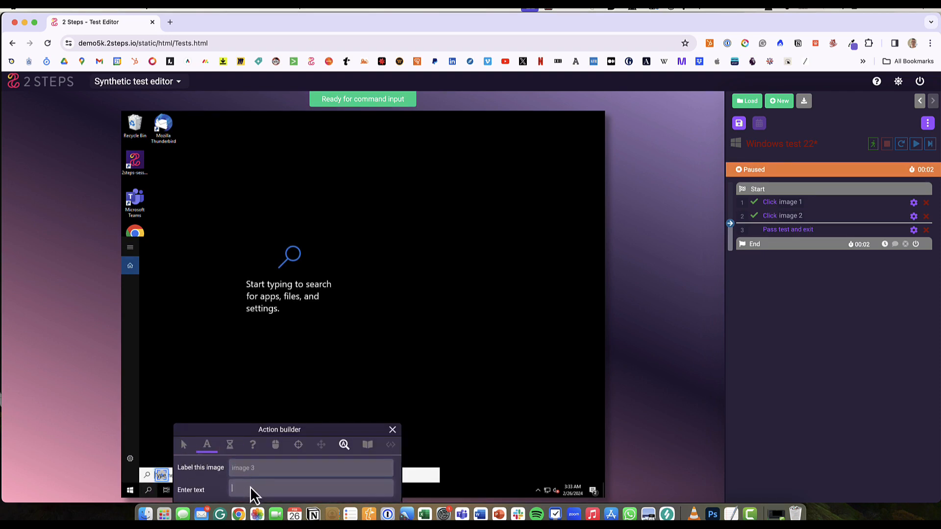
pyautogui.write('notepad')
pyautogui.moveTo(224, 433); pyautogui.dragTo(230, 324)
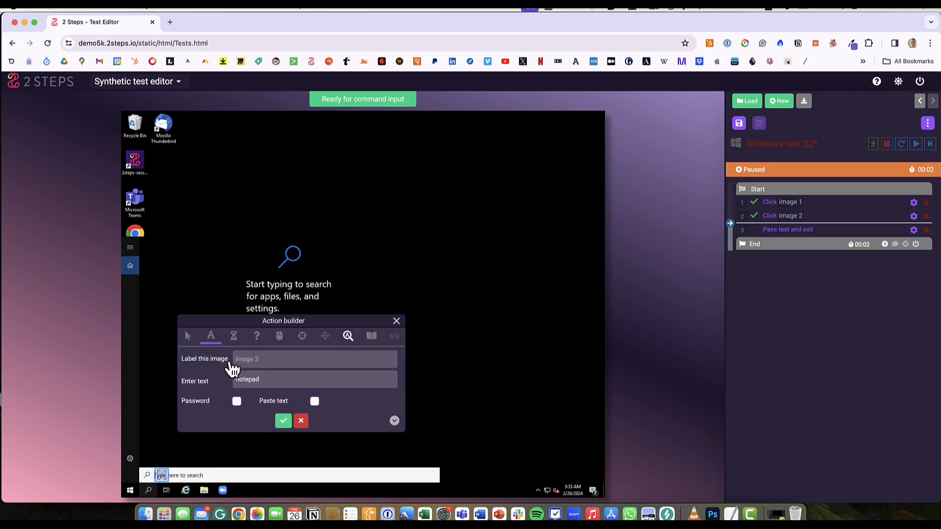
pyautogui.click(283, 421)
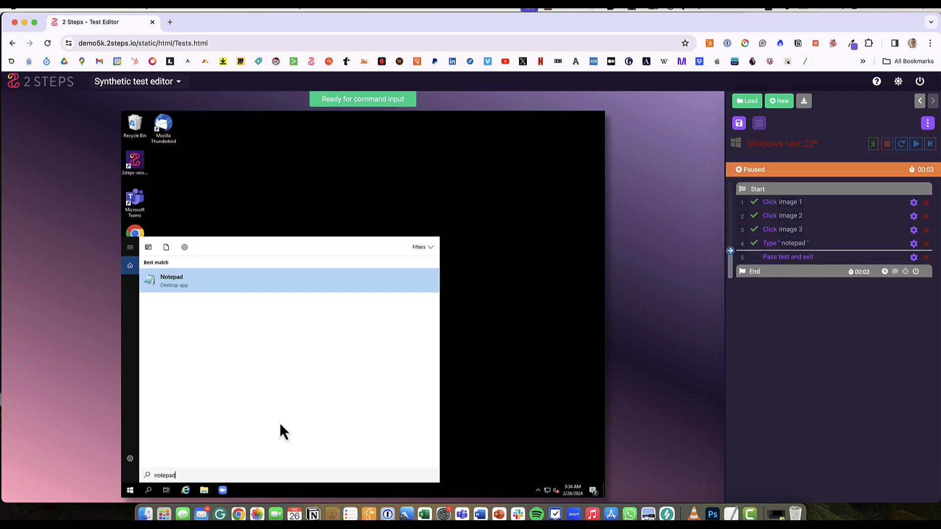
pyautogui.click(171, 278)
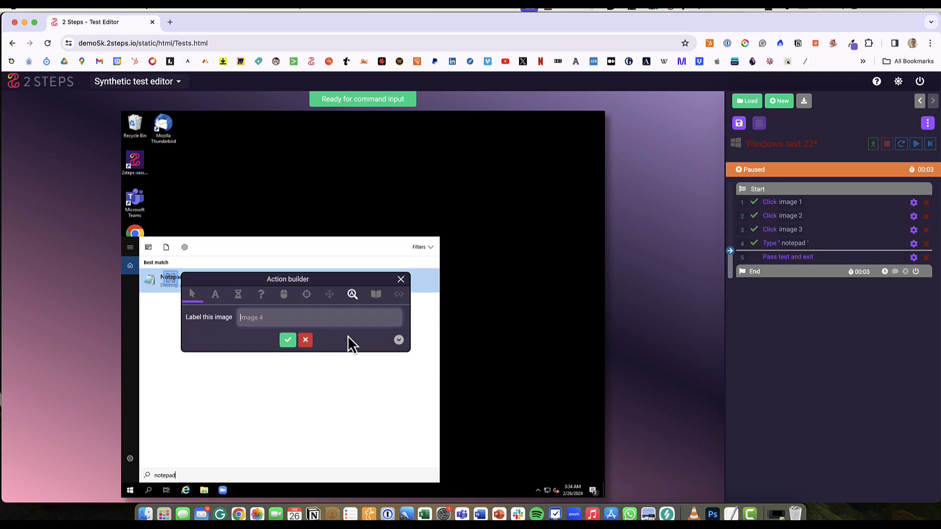
pyautogui.click(287, 340)
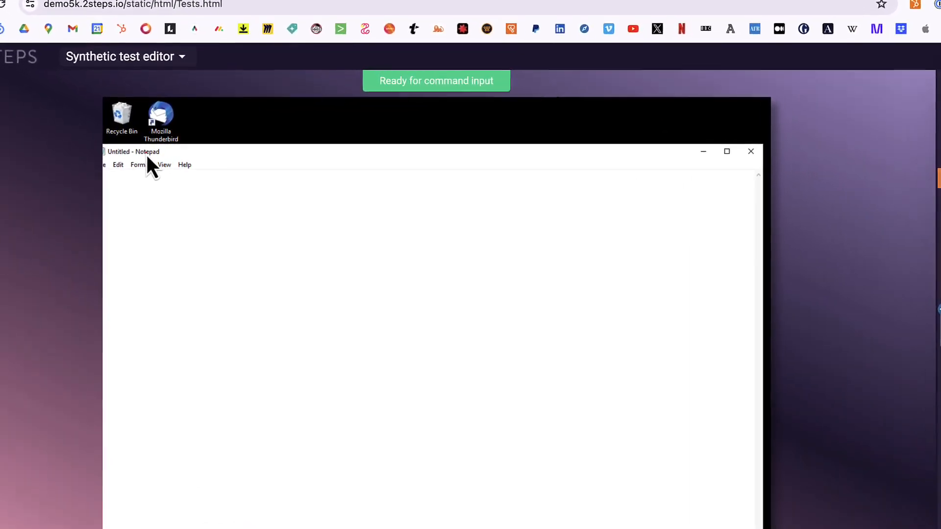
# - Record a text input action that uses Notepad's title as the image, targets its text area and enters "..... this is my 2 Steps Demo"
pyautogui.click(143, 156)
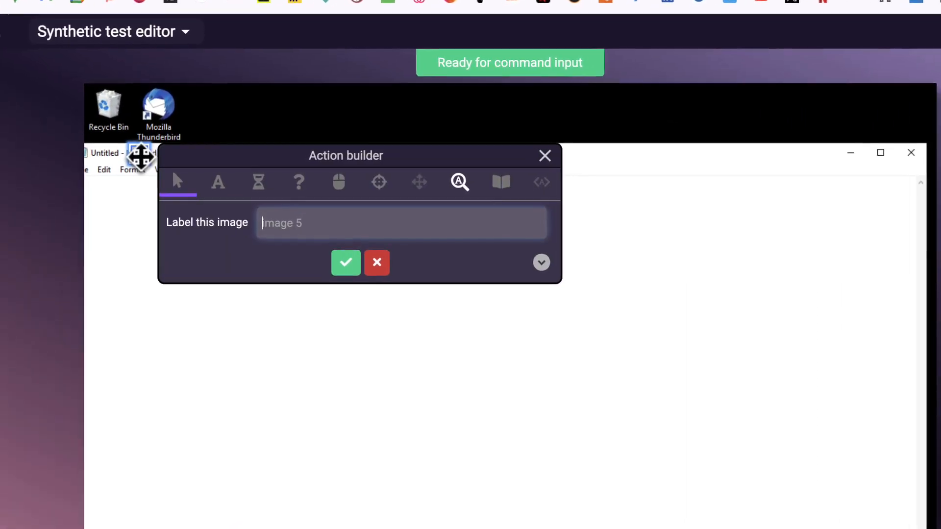
pyautogui.moveTo(229, 159); pyautogui.dragTo(490, 166)
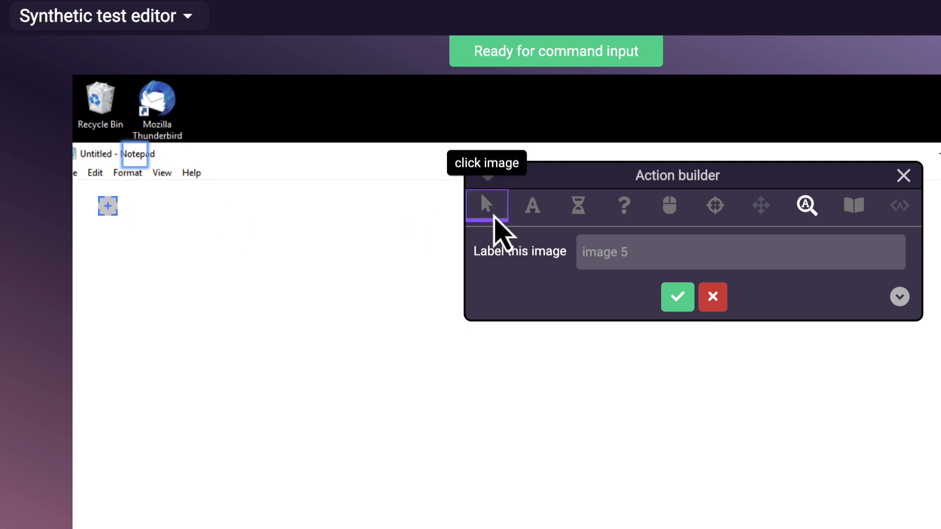
pyautogui.click(528, 216)
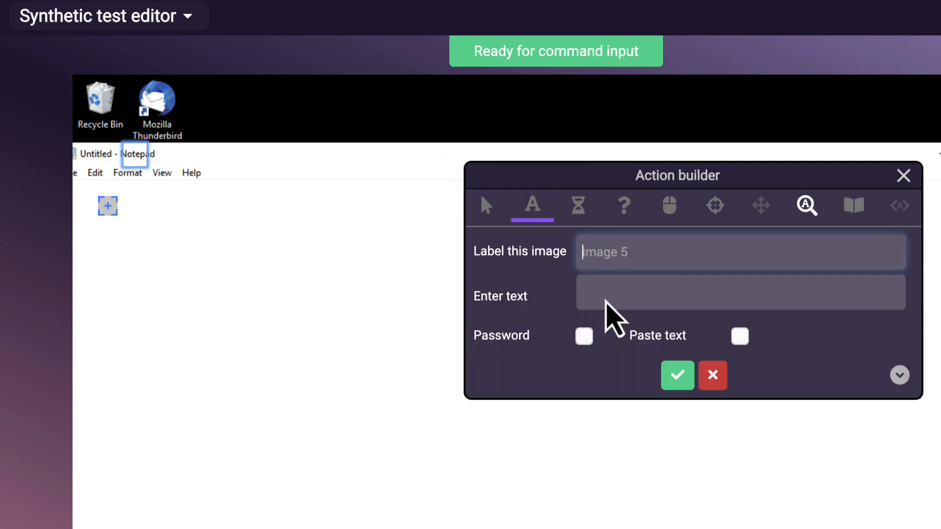
pyautogui.click(606, 301)
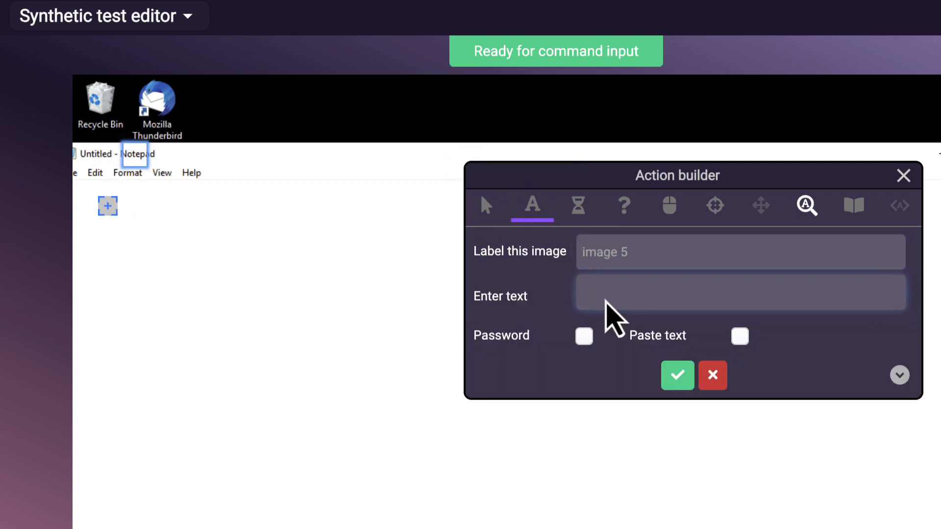
pyautogui.write('..... this is my 2 Ste')
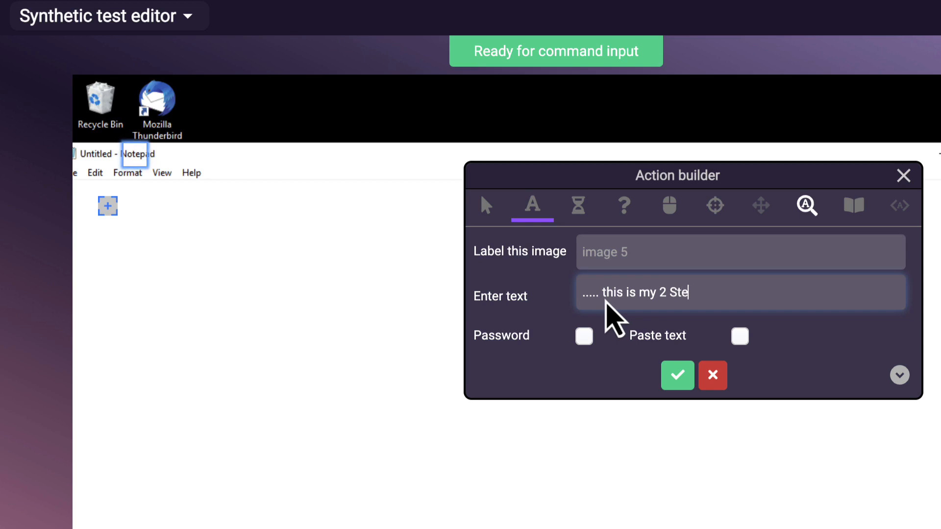
pyautogui.write('ps Demo')
pyautogui.click(677, 376)
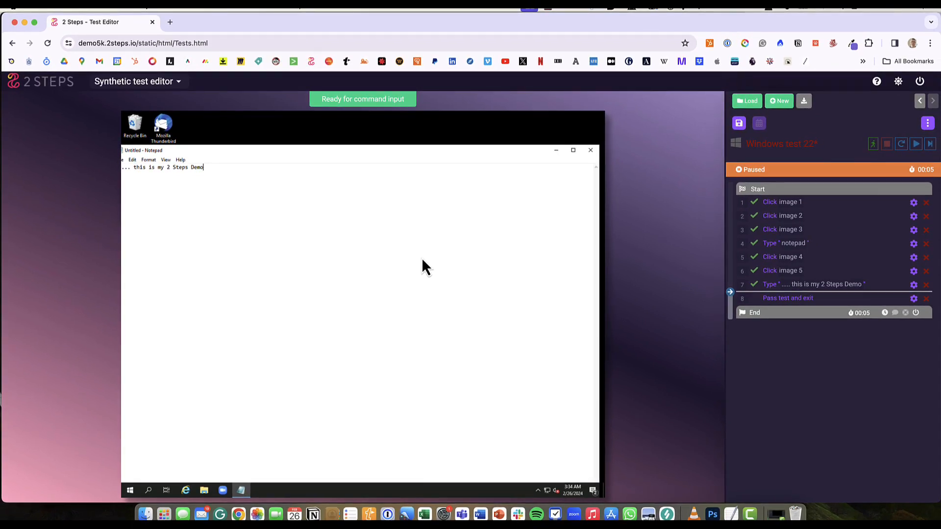
# - Examine the actions available for the Windows test, including the JavaScript, flow control and screenshot commands
pyautogui.click(395, 233)
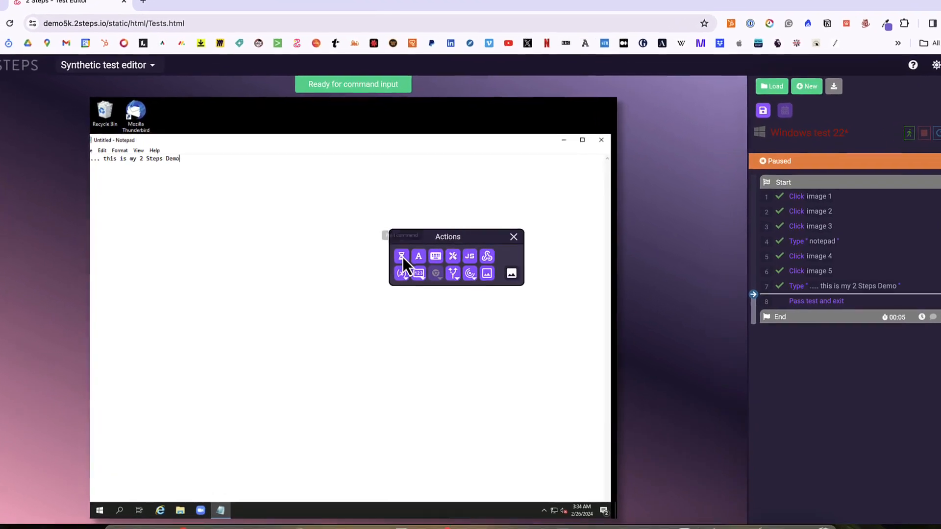
pyautogui.moveTo(398, 275)
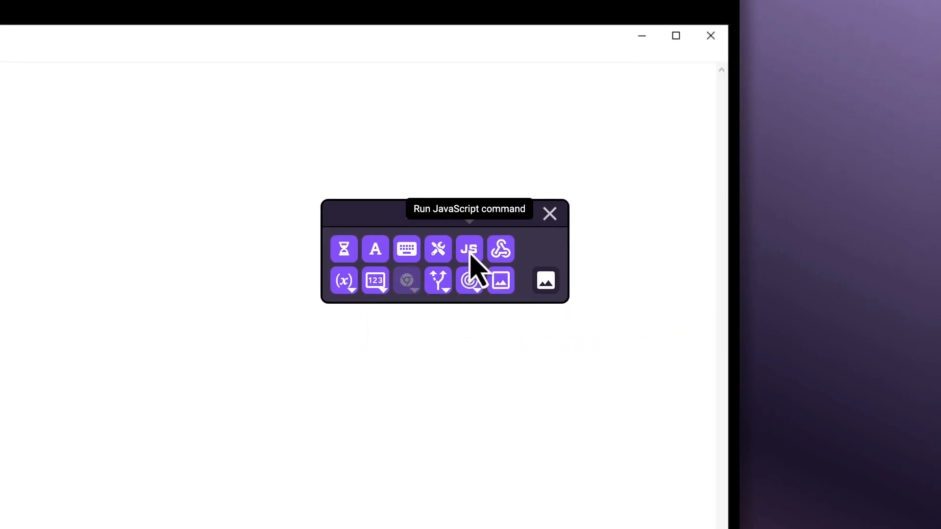
pyautogui.moveTo(442, 284)
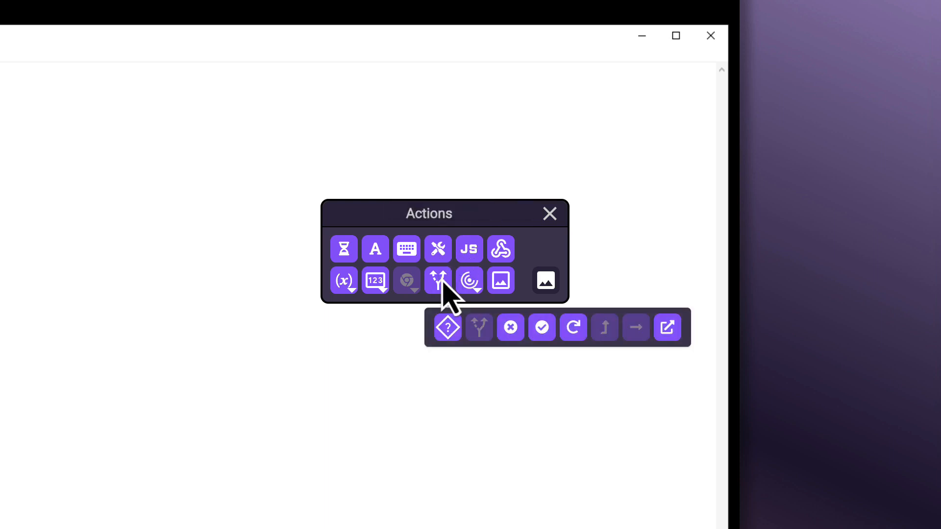
pyautogui.moveTo(474, 283)
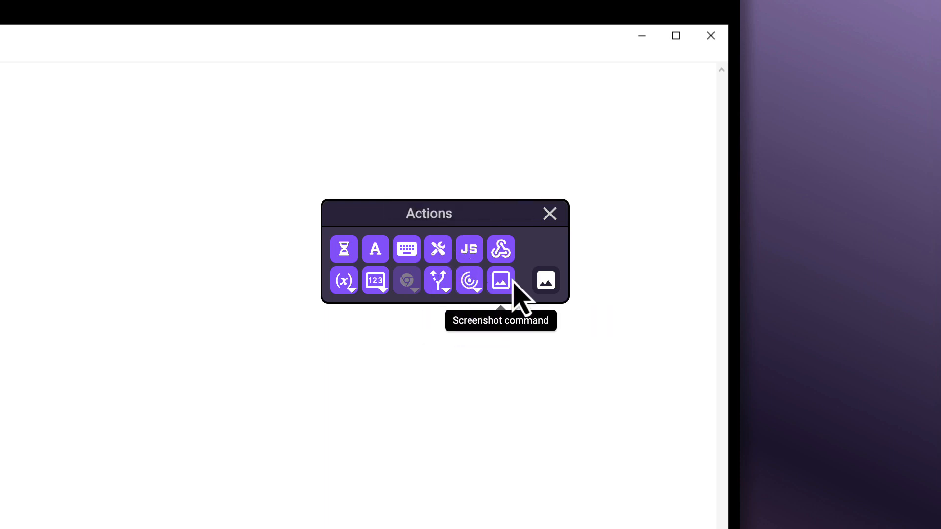
pyautogui.click(550, 215)
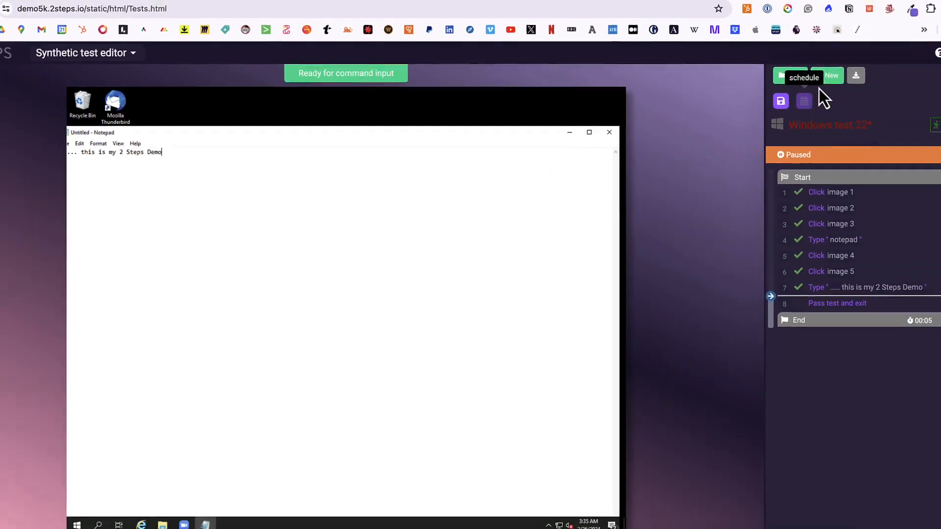
# - Discard the unsaved Windows test and create a new test of type IBM 3270 Terminal Emulator, keeping the default name and any location
pyautogui.click(828, 79)
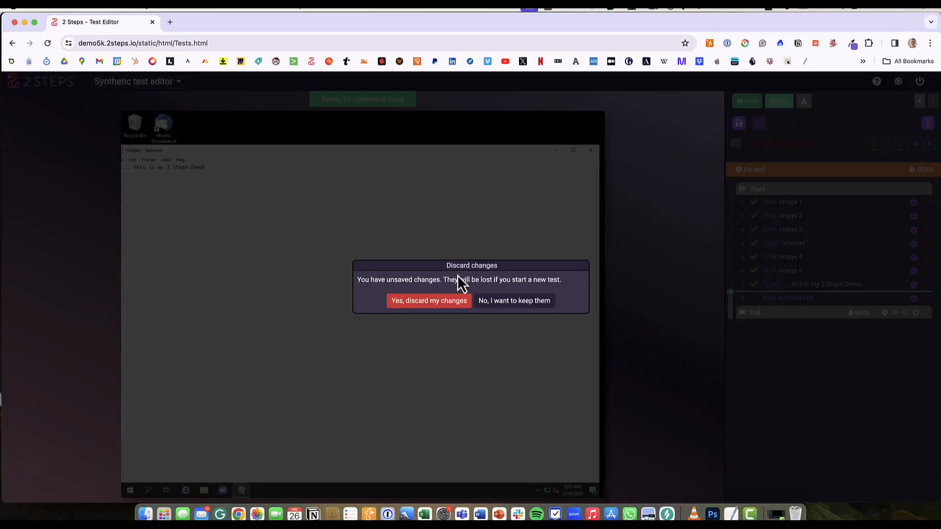
pyautogui.click(438, 301)
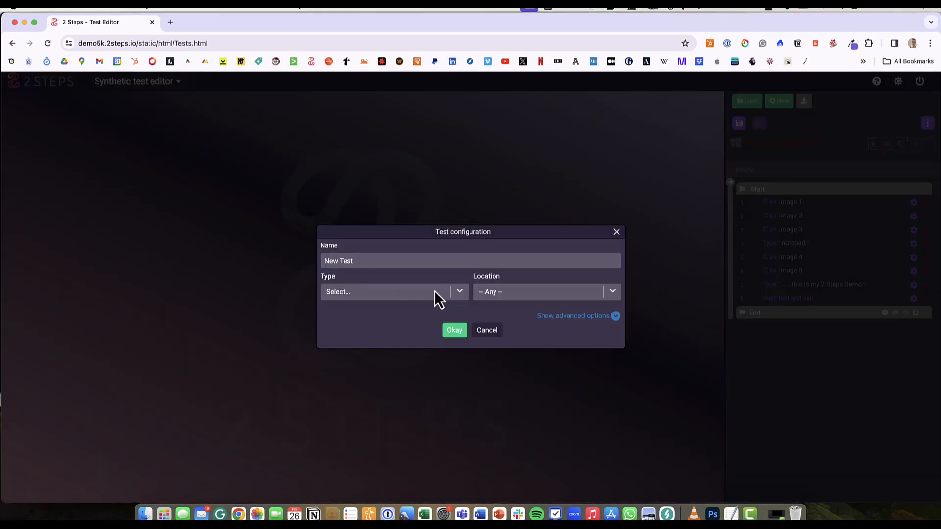
pyautogui.click(455, 292)
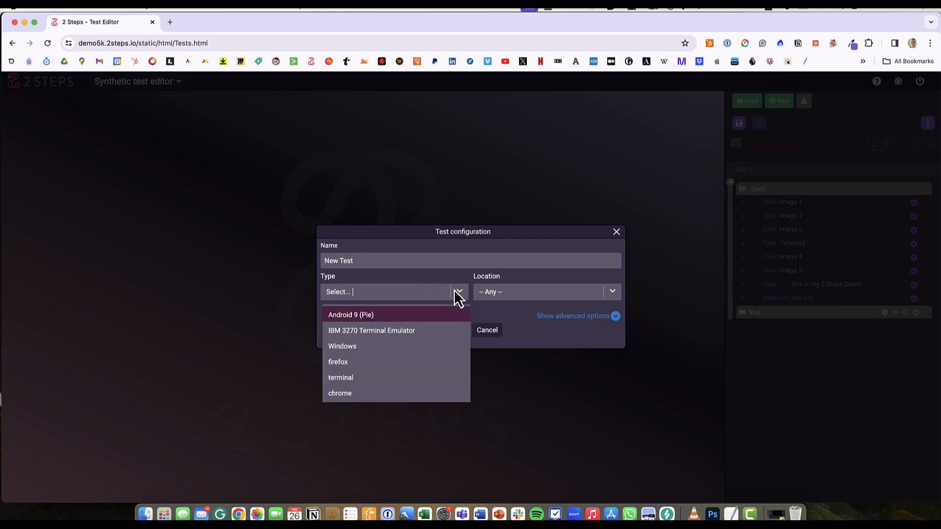
pyautogui.click(353, 334)
pyautogui.click(455, 331)
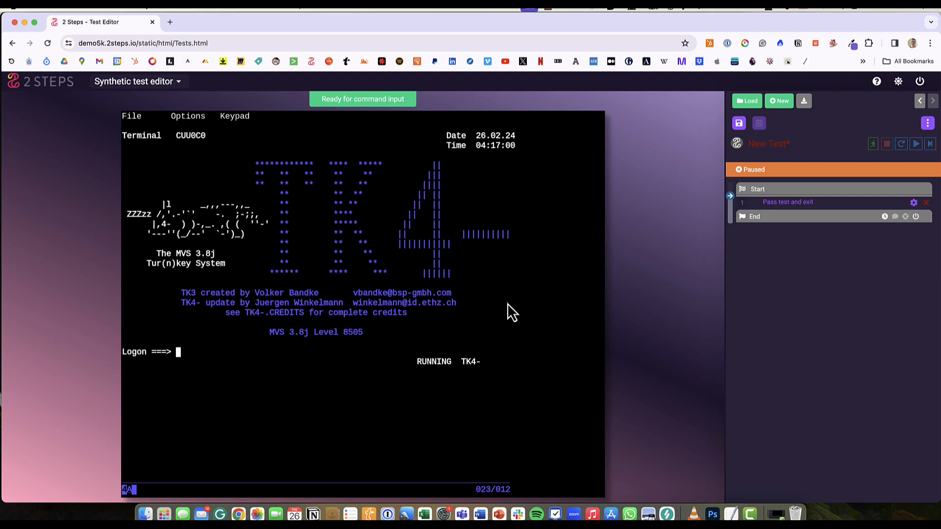
# - Review the special keys that can be sent to the mainframe terminal, and close the key sequence dialog without adding any
pyautogui.moveTo(507, 303)
pyautogui.click(550, 328)
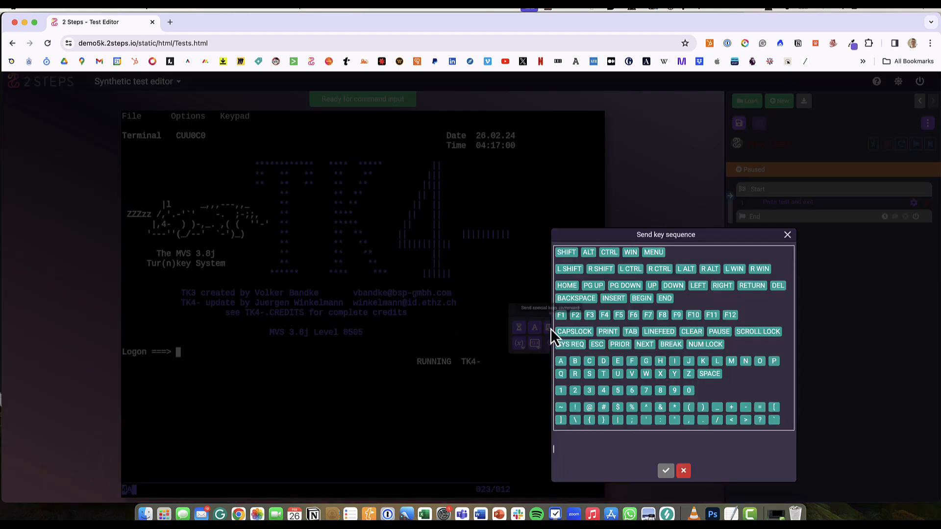
pyautogui.click(787, 236)
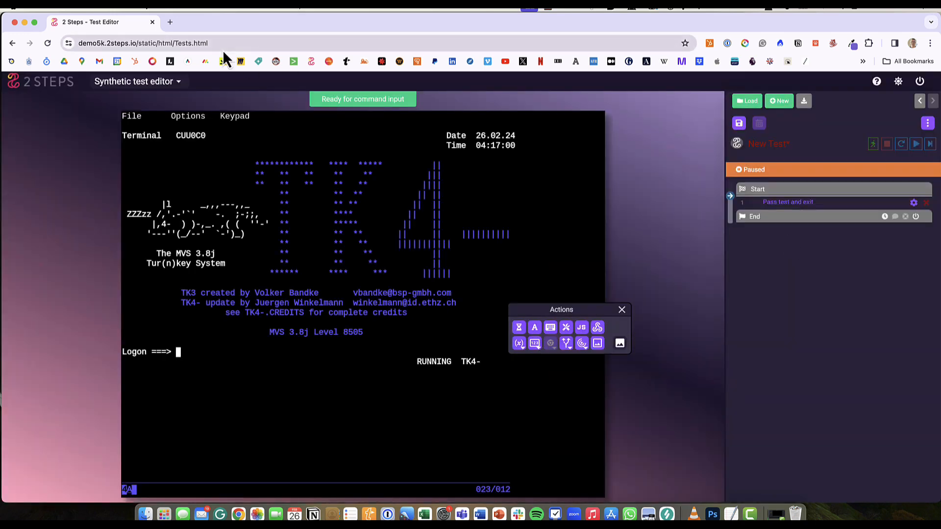
# - View the 2FA administration page, dismissing its account selection, and go to the Current status page
pyautogui.click(179, 81)
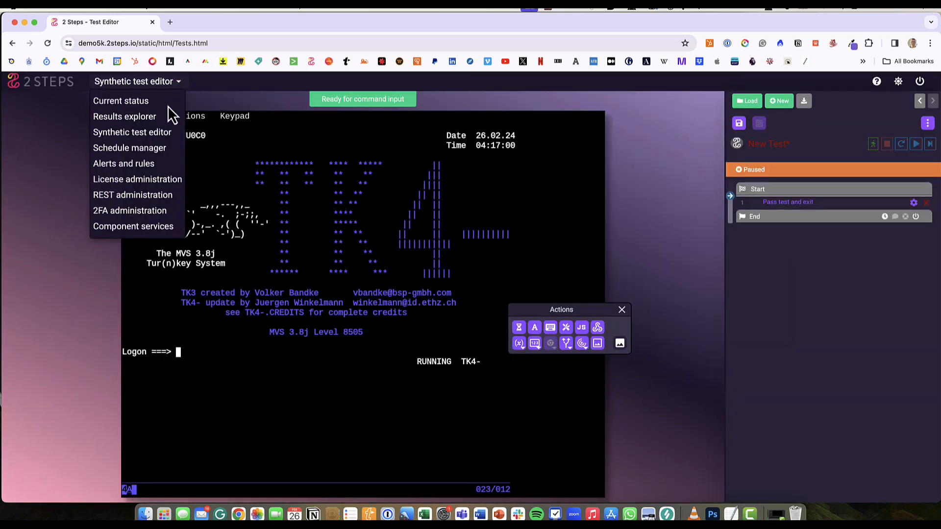
pyautogui.click(144, 210)
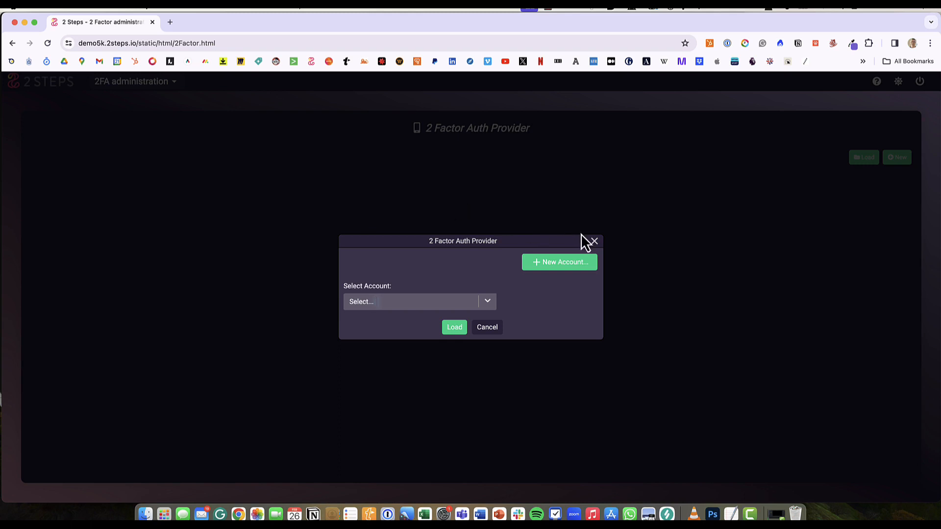
pyautogui.click(593, 241)
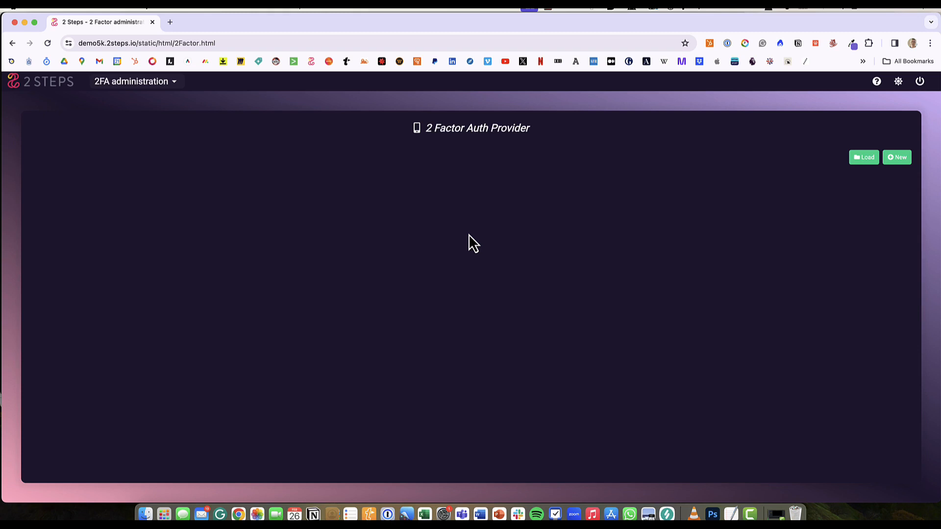
pyautogui.click(175, 87)
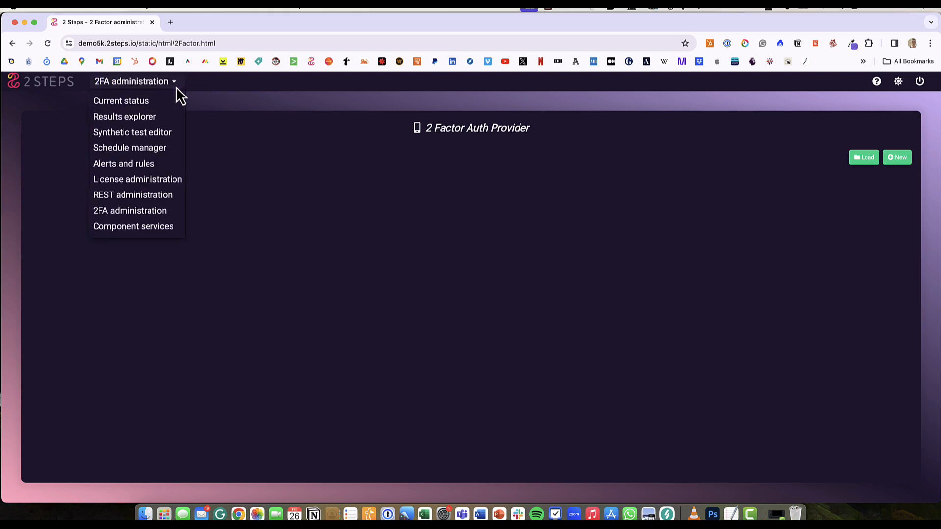
pyautogui.click(145, 100)
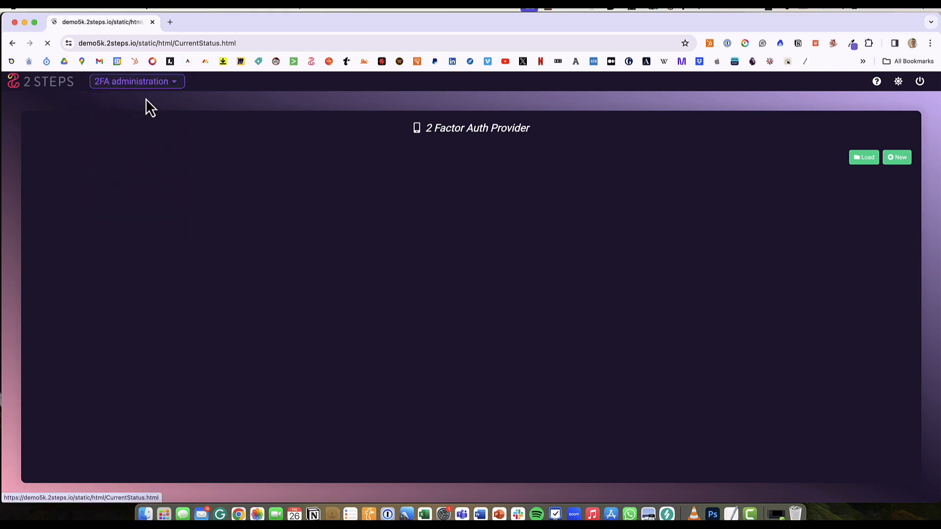